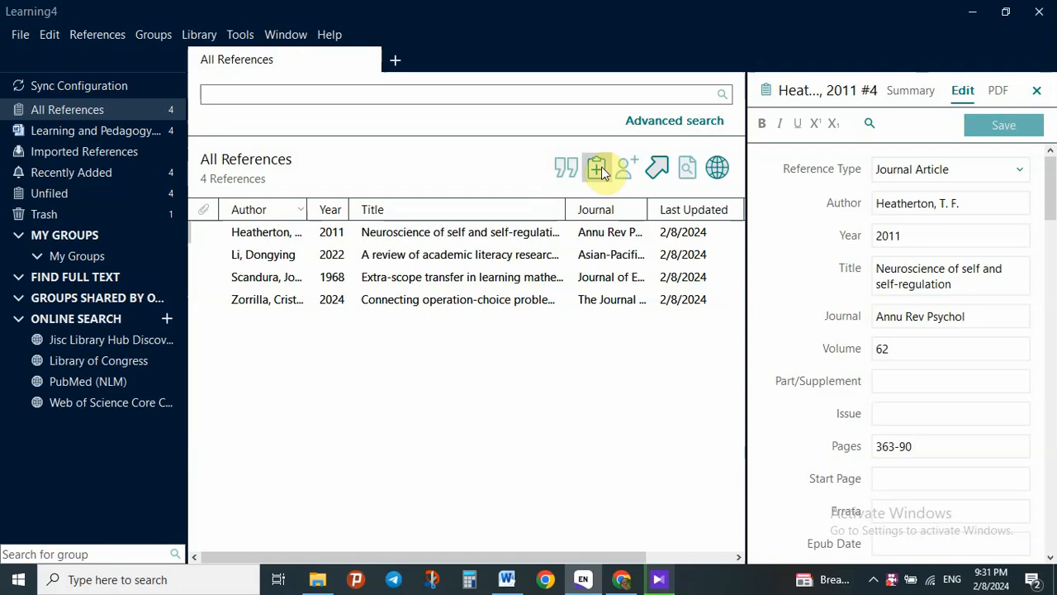
click(598, 168)
click(789, 32)
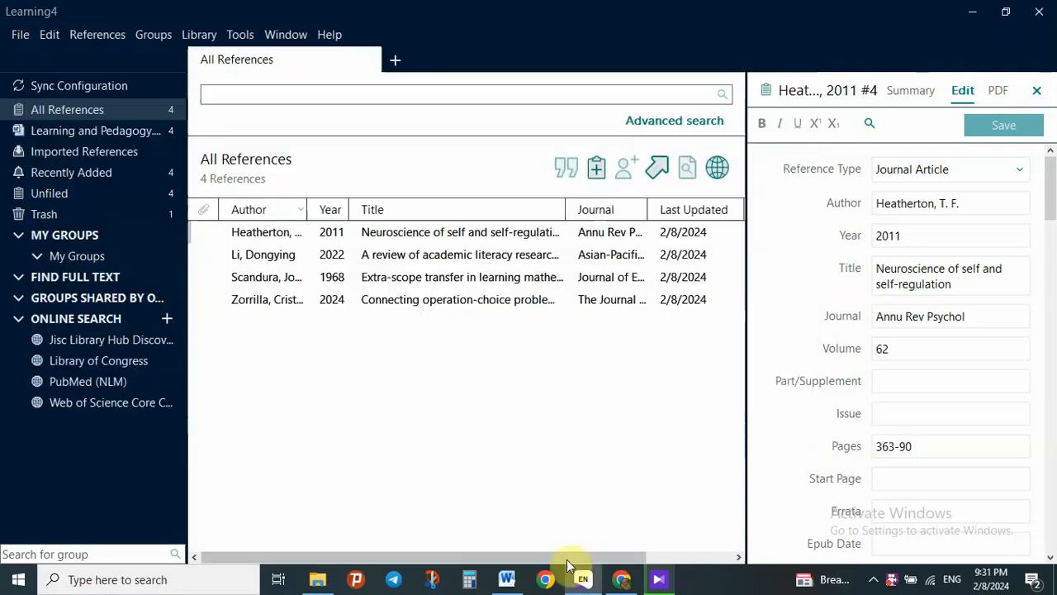
- Switch to Word and view the full editing options for the first in-text citation, closing them without changes
click(507, 579)
scroll(534, 246, up, 2)
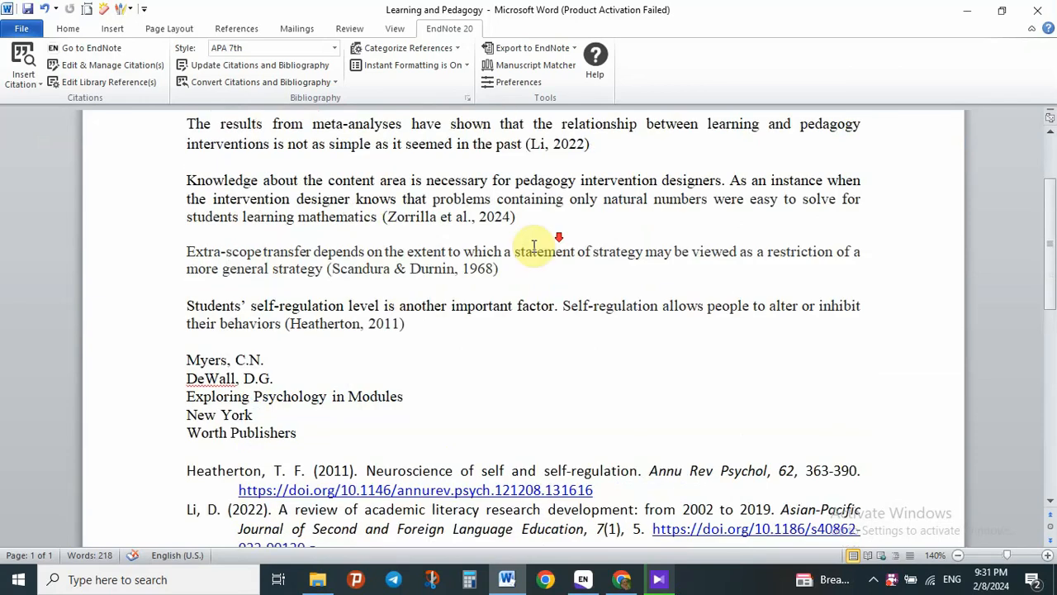
click(545, 143)
right_click(545, 143)
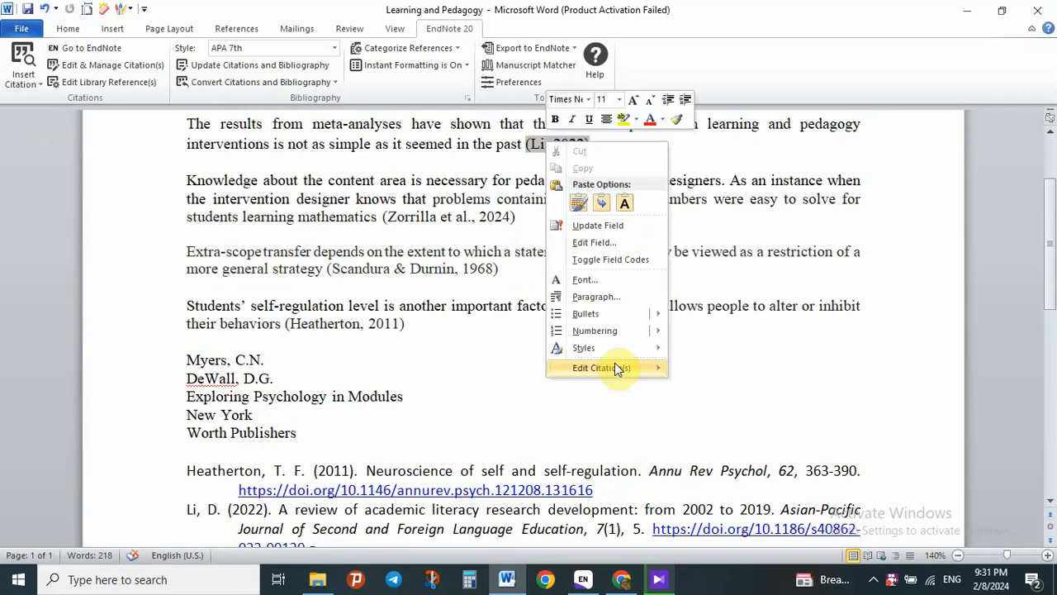
mouse_move(615, 363)
click(727, 475)
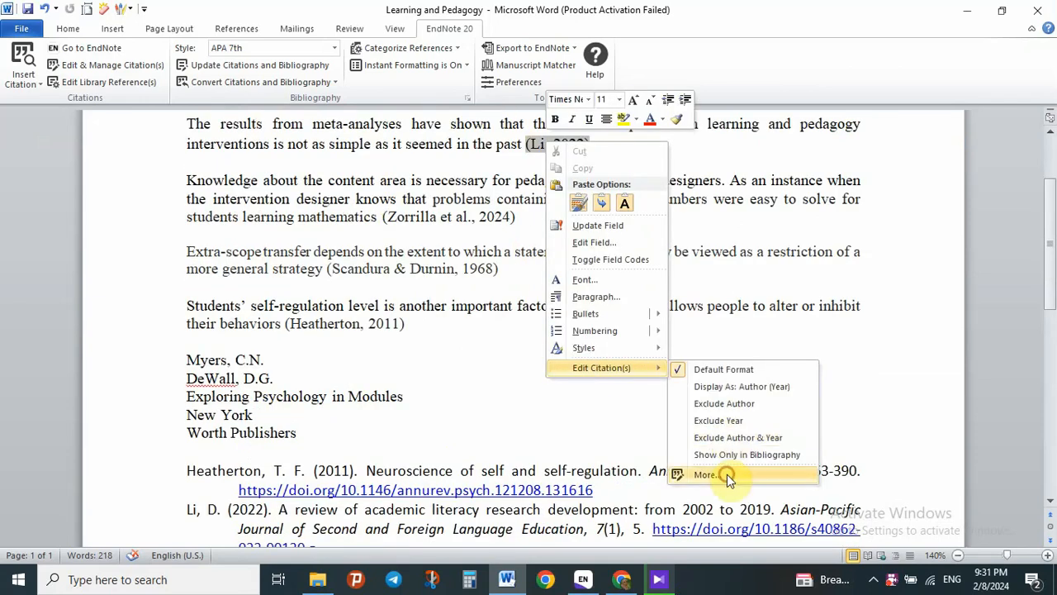
click(366, 354)
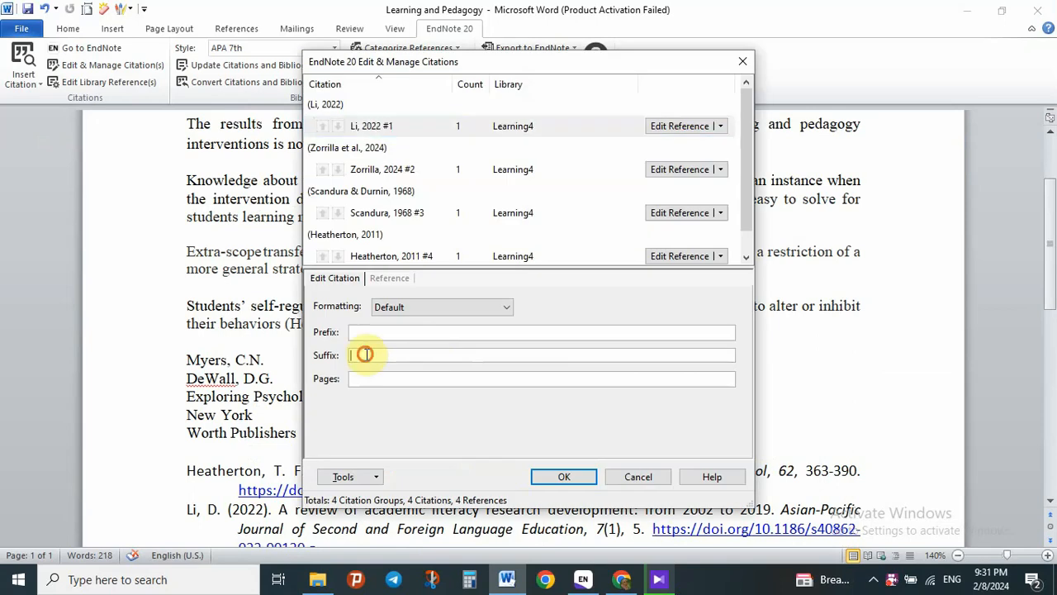
click(743, 60)
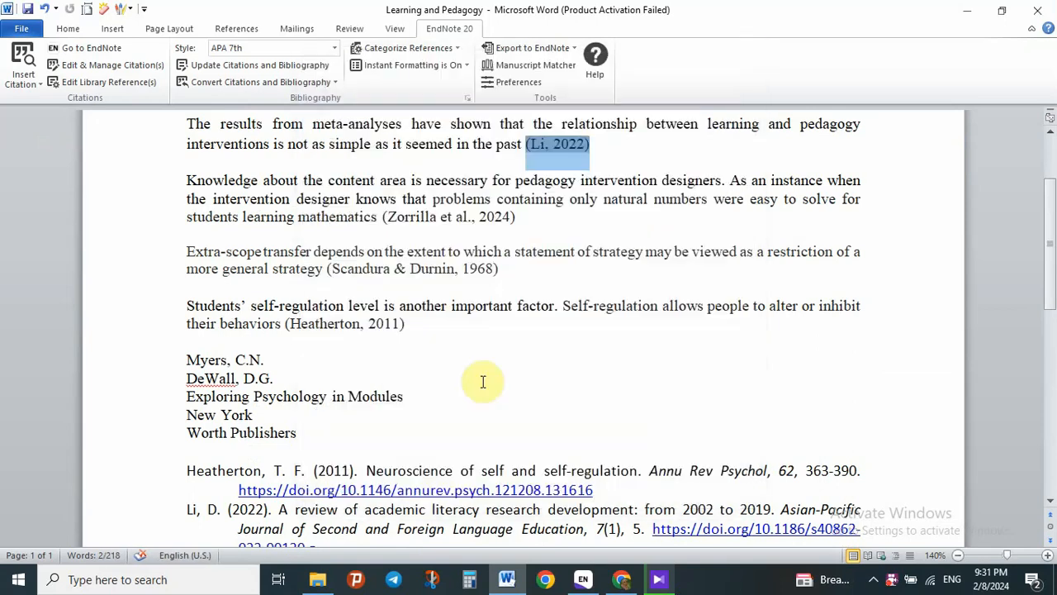
- Browse the full list of EndNote citation styles and close it without choosing another style
click(335, 48)
click(254, 64)
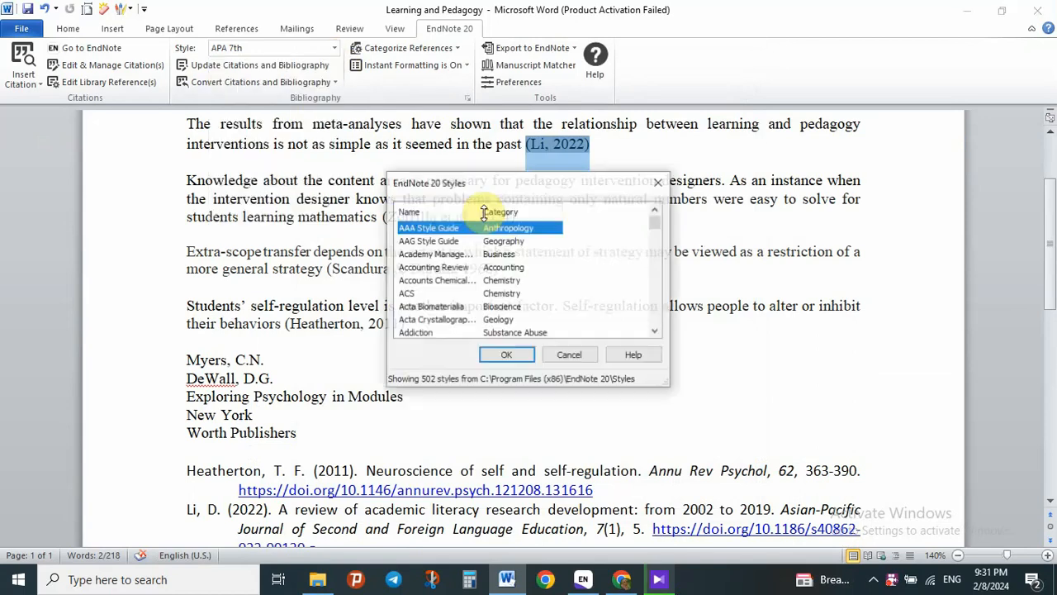
click(658, 180)
click(531, 223)
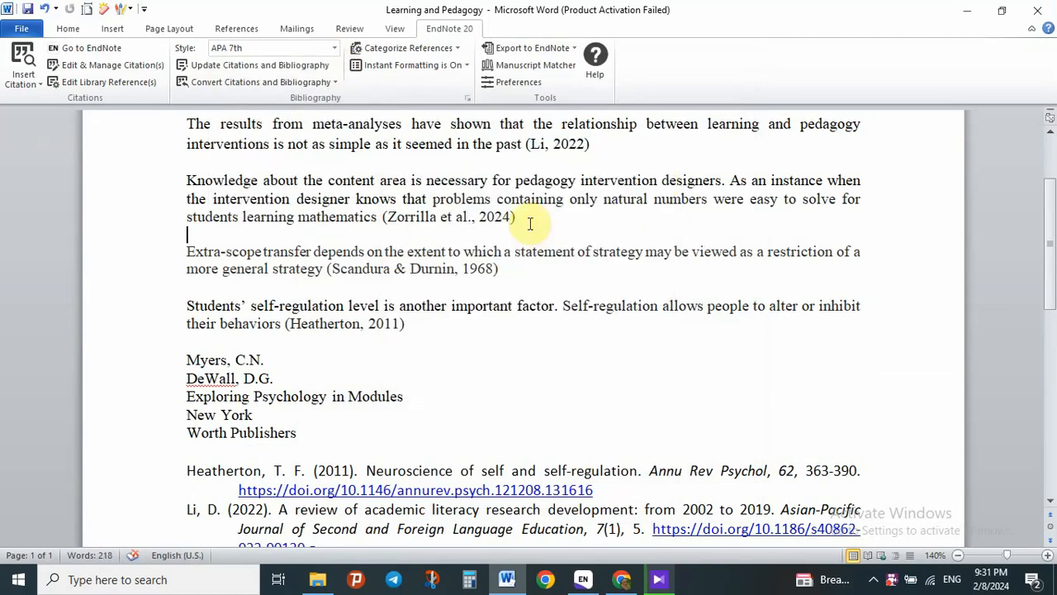
scroll(530, 223, up, 1)
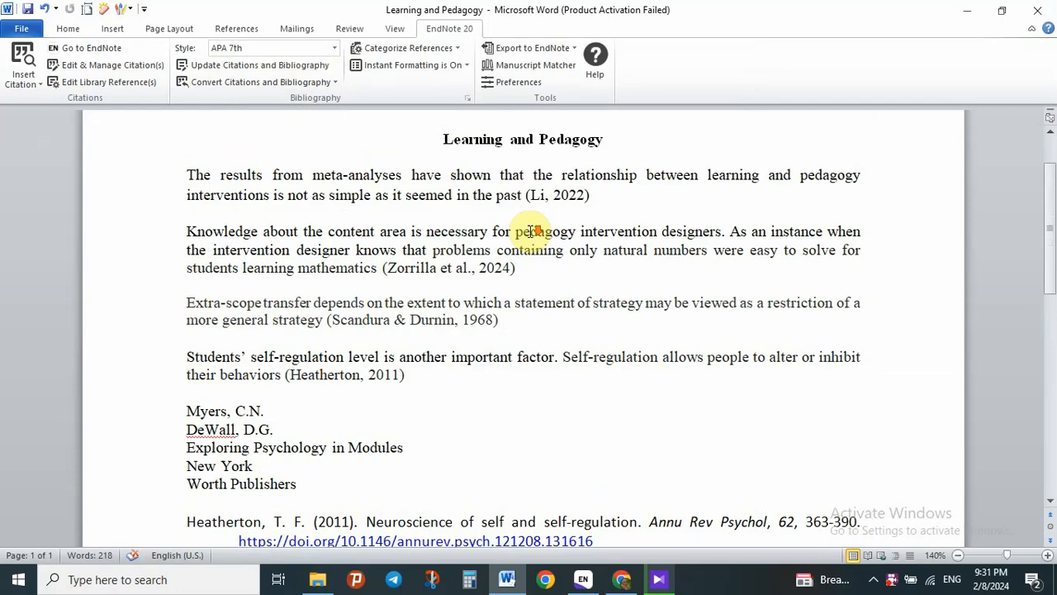
- Switch to EndNote and create a new reference in the Learning4 library with the reference type Book
click(615, 583)
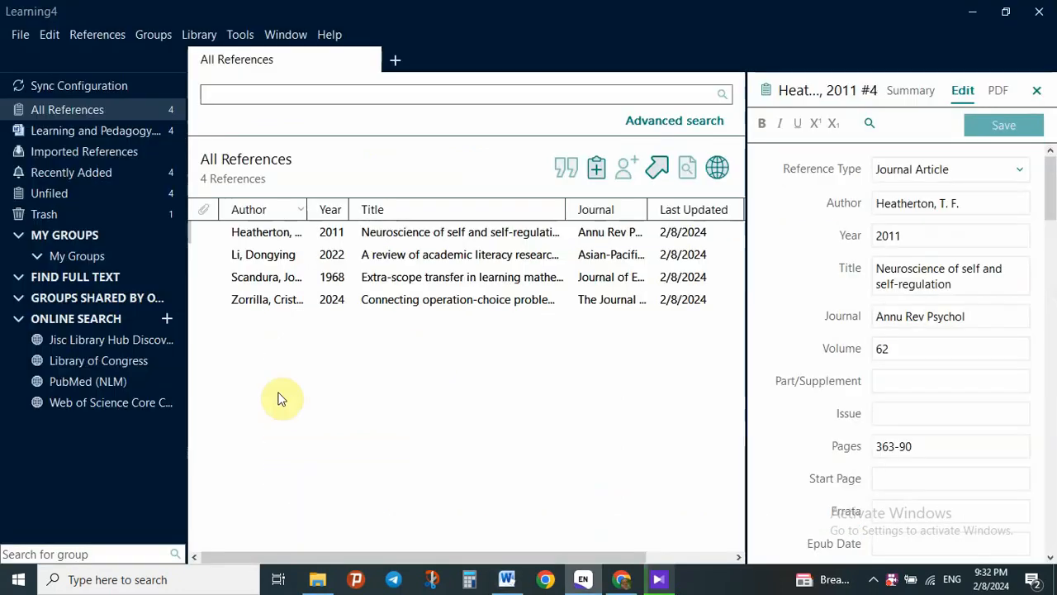
click(597, 169)
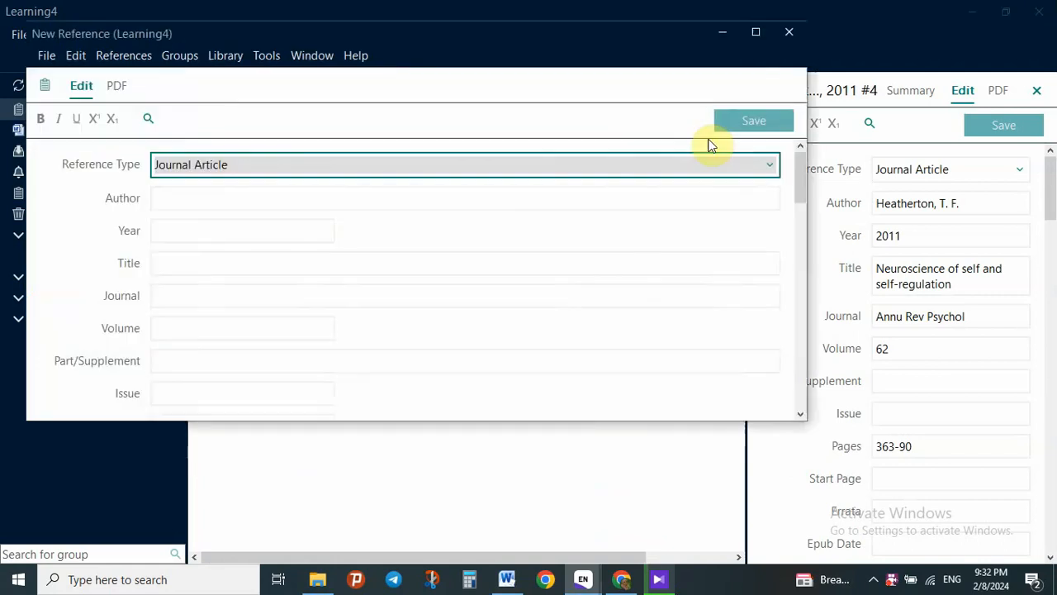
click(766, 167)
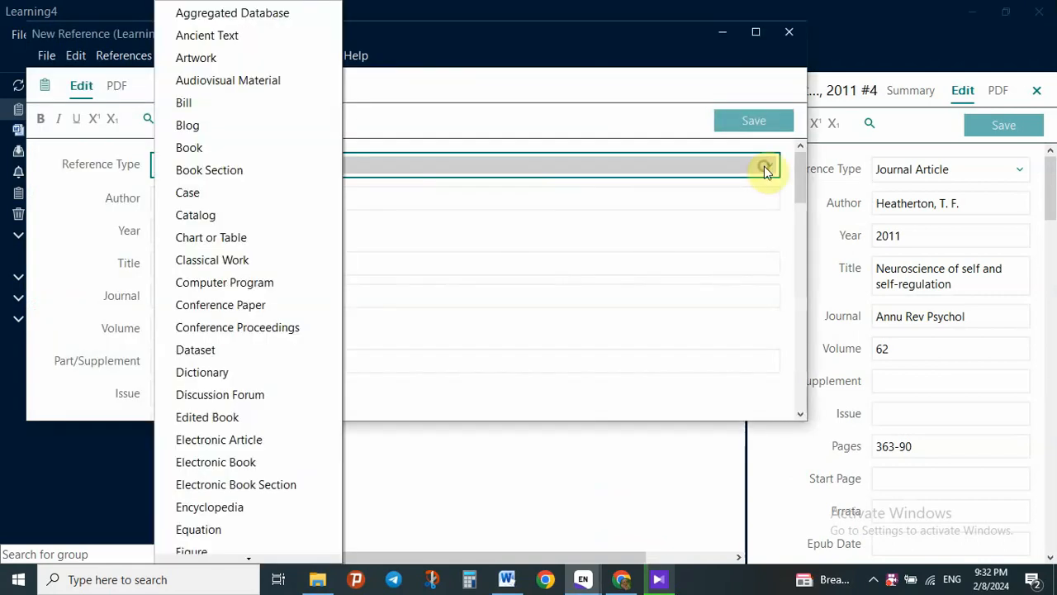
click(247, 152)
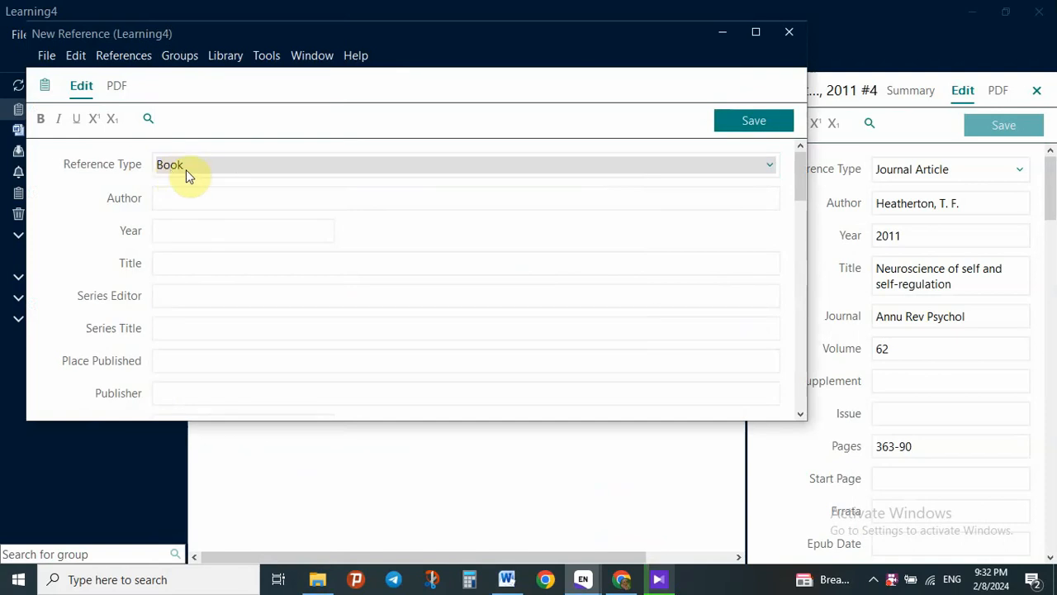
- Switch to Word and copy the five lines of book details between the self-regulation paragraph and the bibliography
click(501, 586)
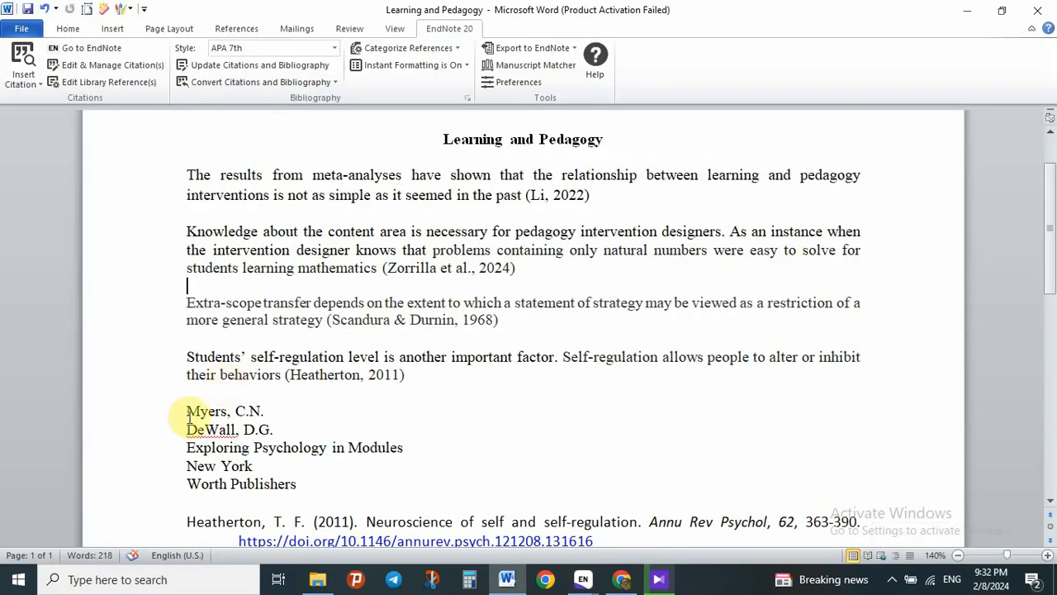
drag(189, 419, 291, 481)
key(ctrl+c)
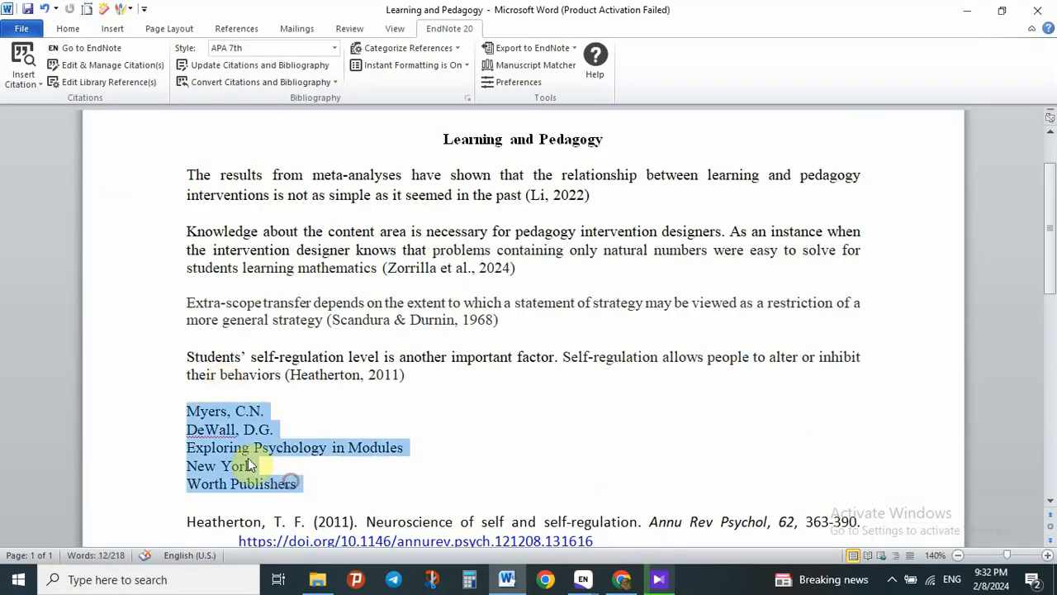
right_click(248, 459)
click(334, 285)
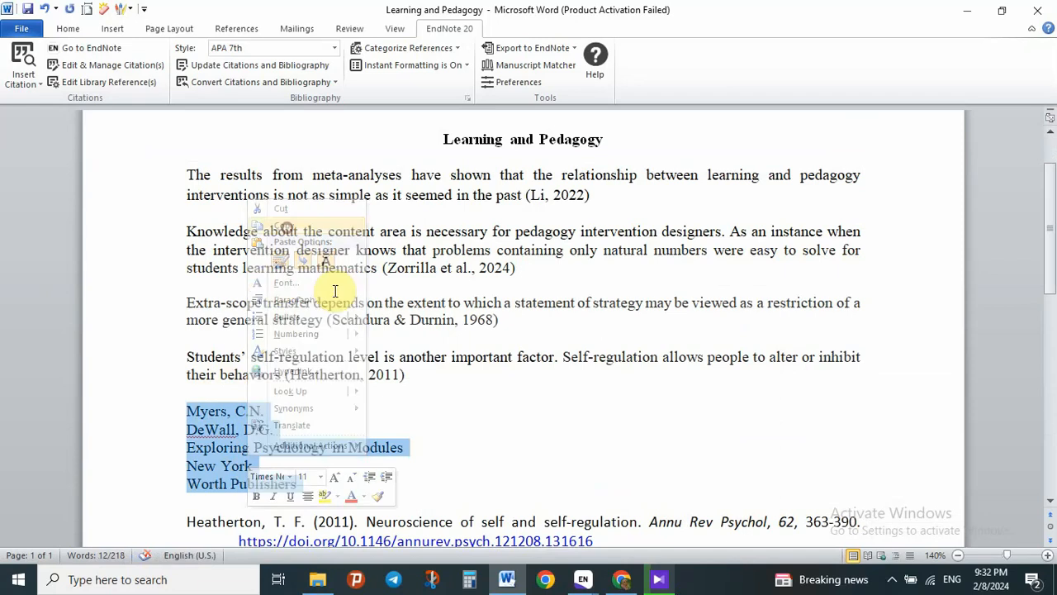
- Paste the book details as the Author in EndNote's New Reference window, then copy and remove everything below the two author names
click(583, 579)
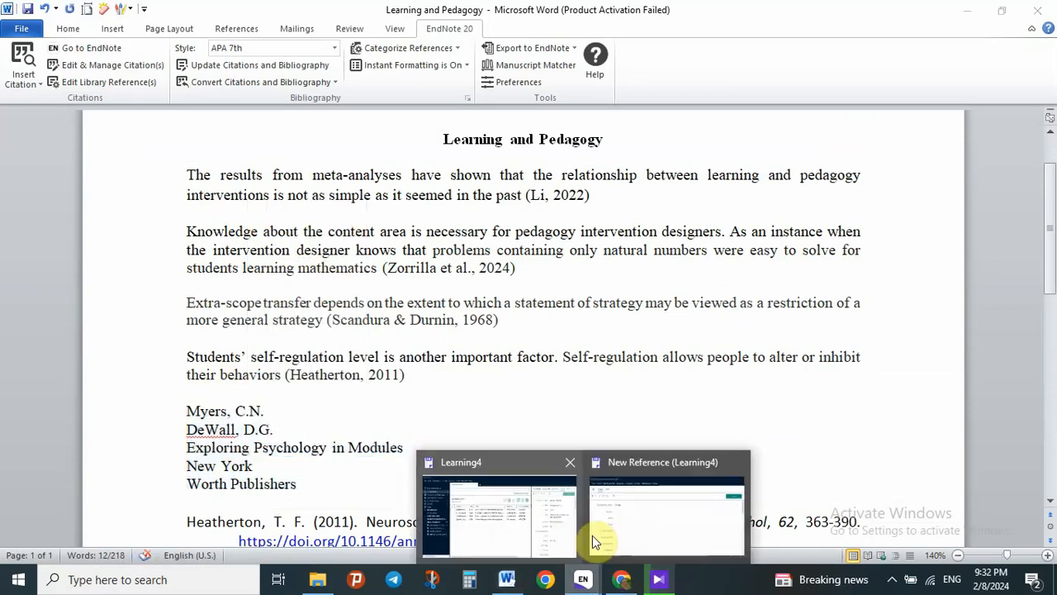
click(593, 536)
click(173, 201)
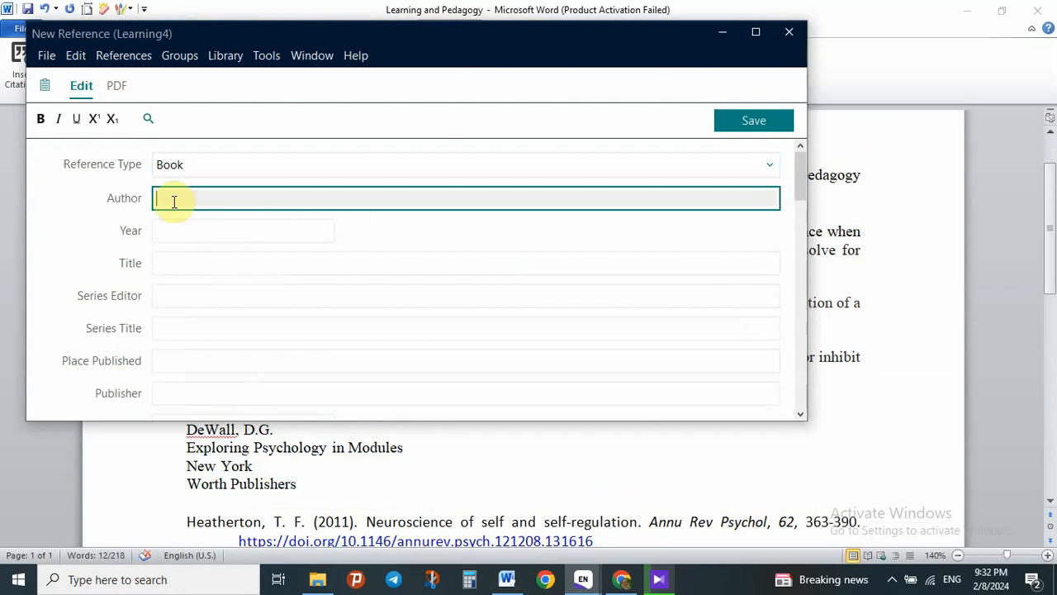
key(ctrl+v)
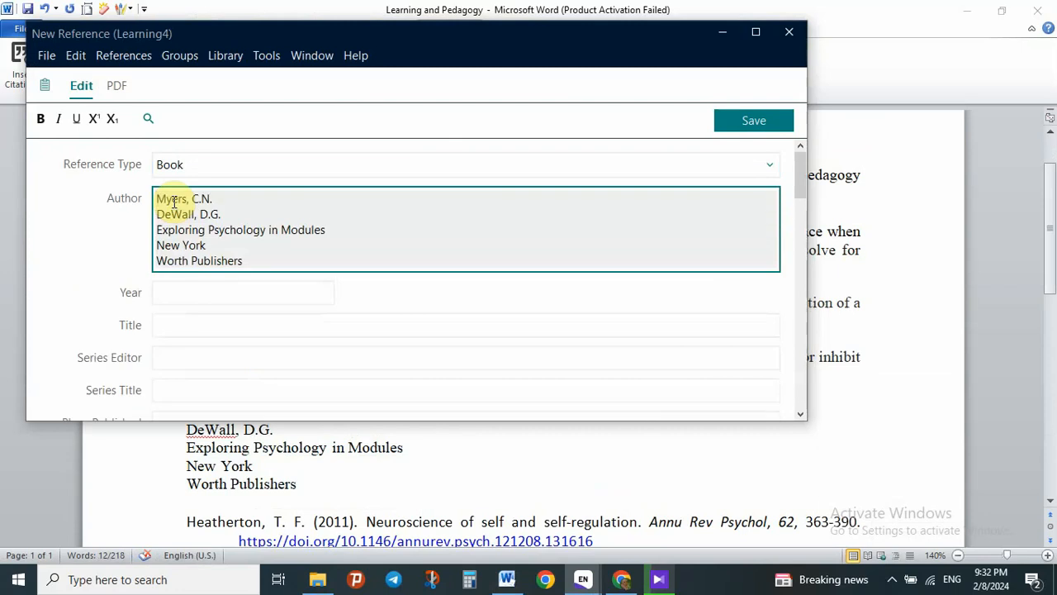
click(160, 229)
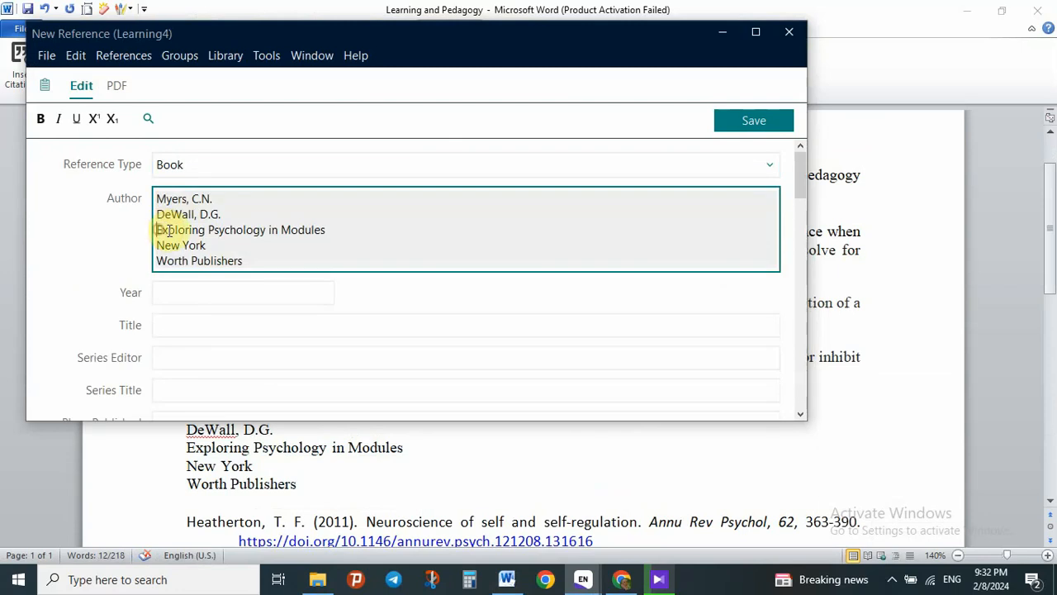
drag(168, 231, 245, 260)
key(ctrl+c)
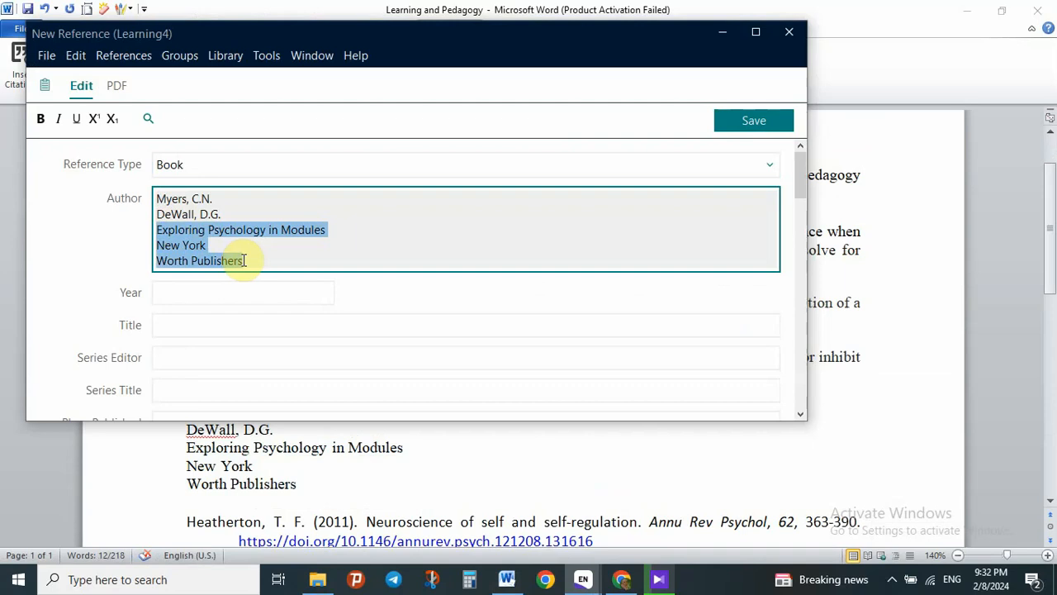
key(BackSpace)
key(BackSpace)
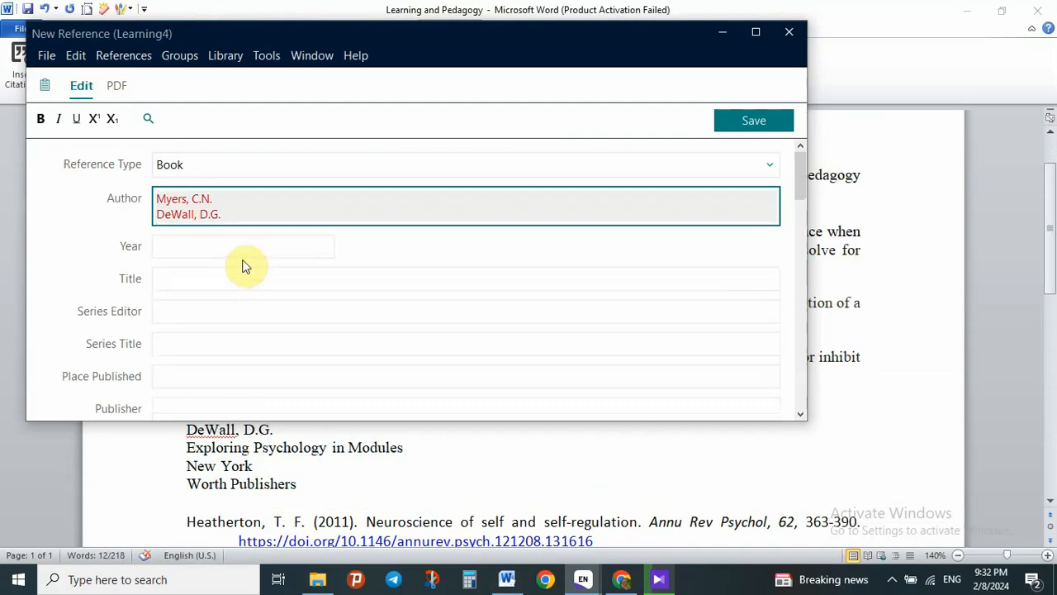
- Set the book reference's publication year to 2021
click(172, 246)
text(20)
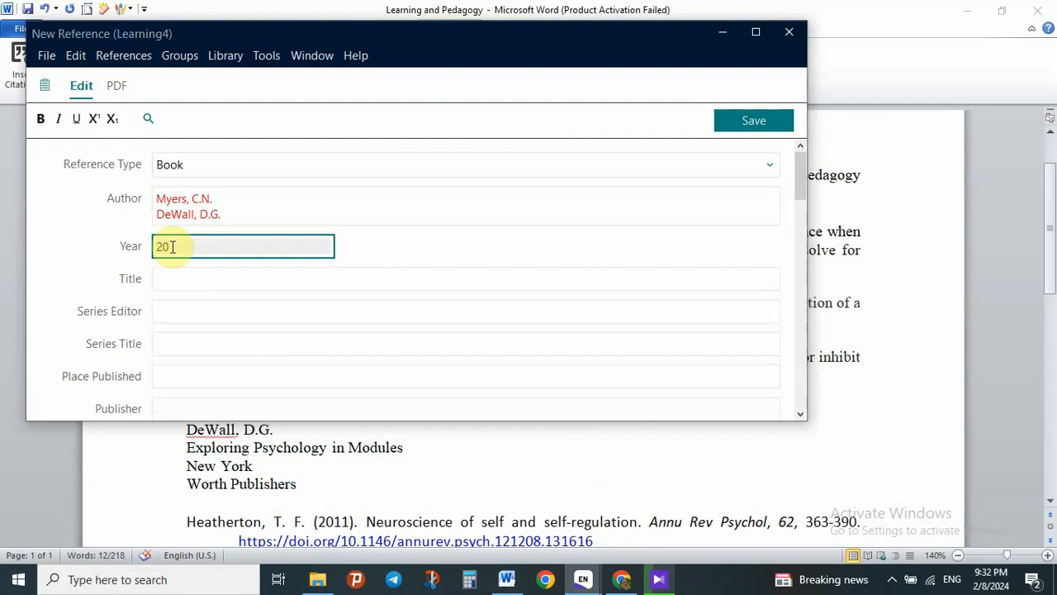
text(21)
- Paste the copied lines as the Title, keeping only "Exploring Psychology in Modules" and copying the place and publisher lines before removing them
click(166, 281)
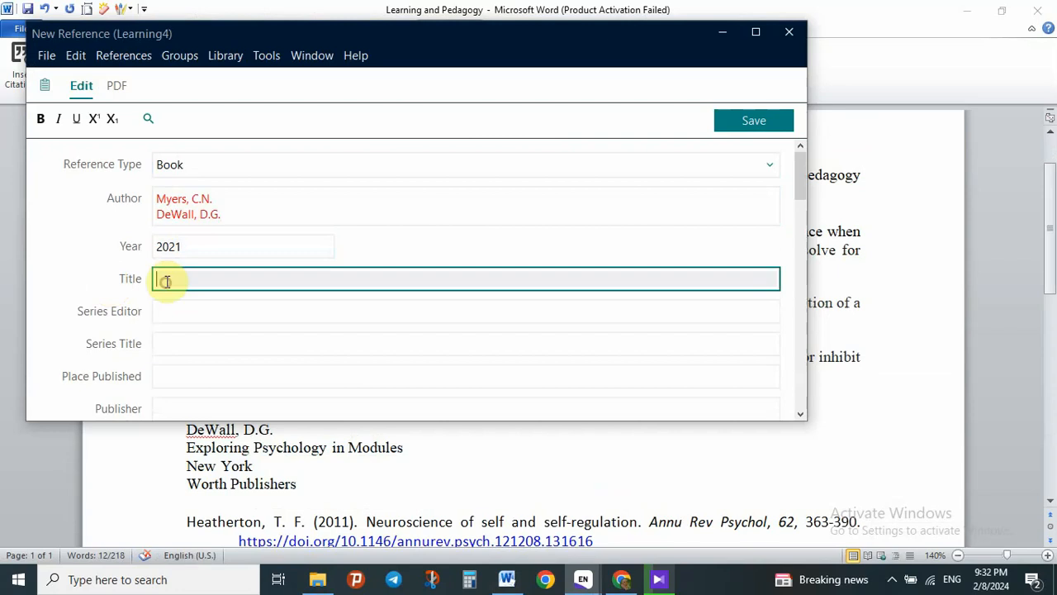
key(ctrl+v)
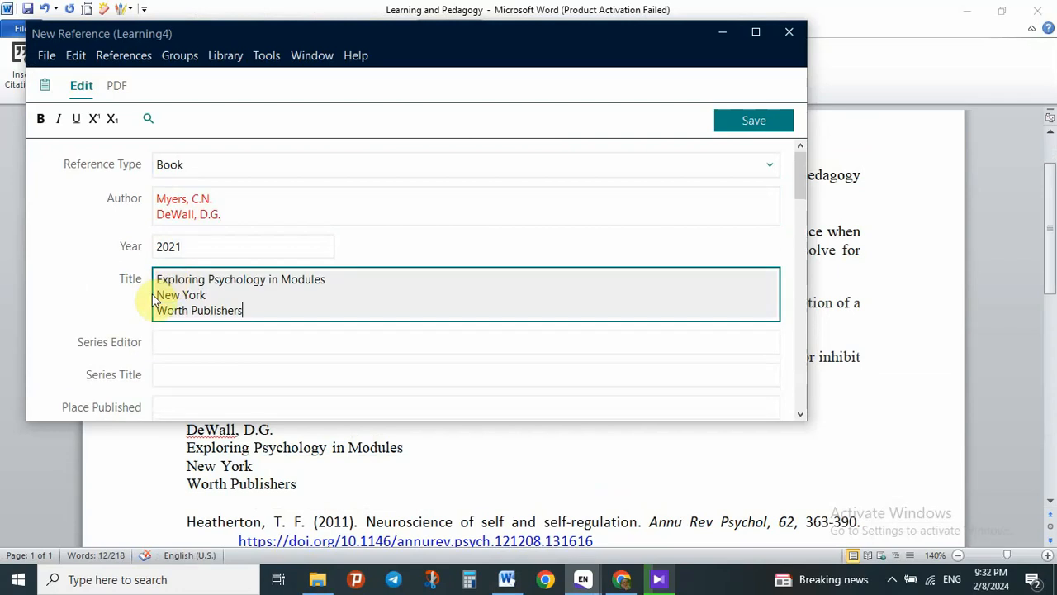
click(157, 295)
drag(182, 308, 244, 312)
key(ctrl+c)
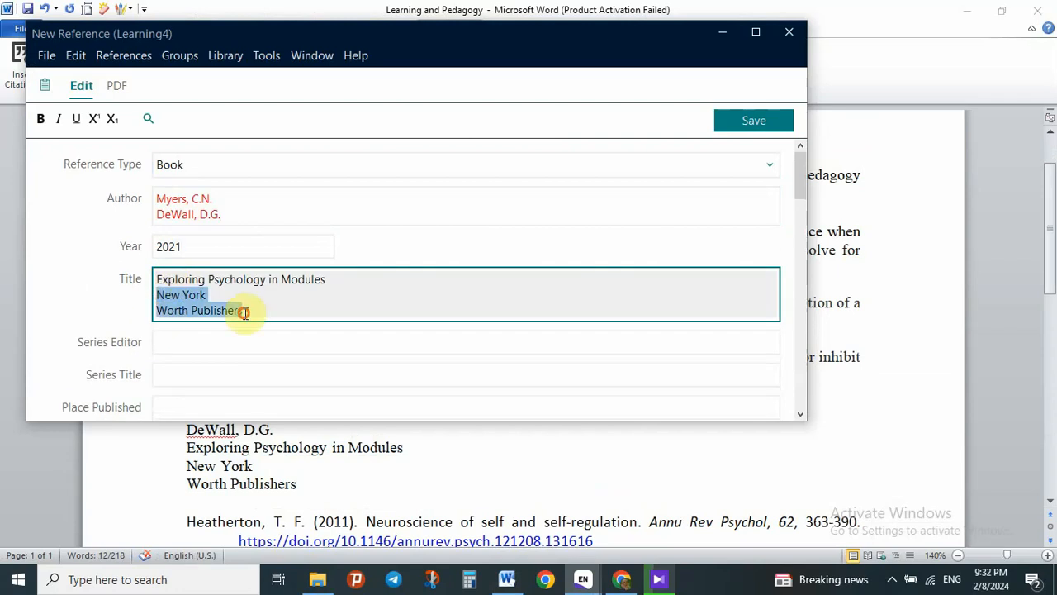
key(BackSpace)
- Fill in Worth Publishers as the book's publisher and New York as its place published, without an extra blank line
scroll(193, 408, down, 1)
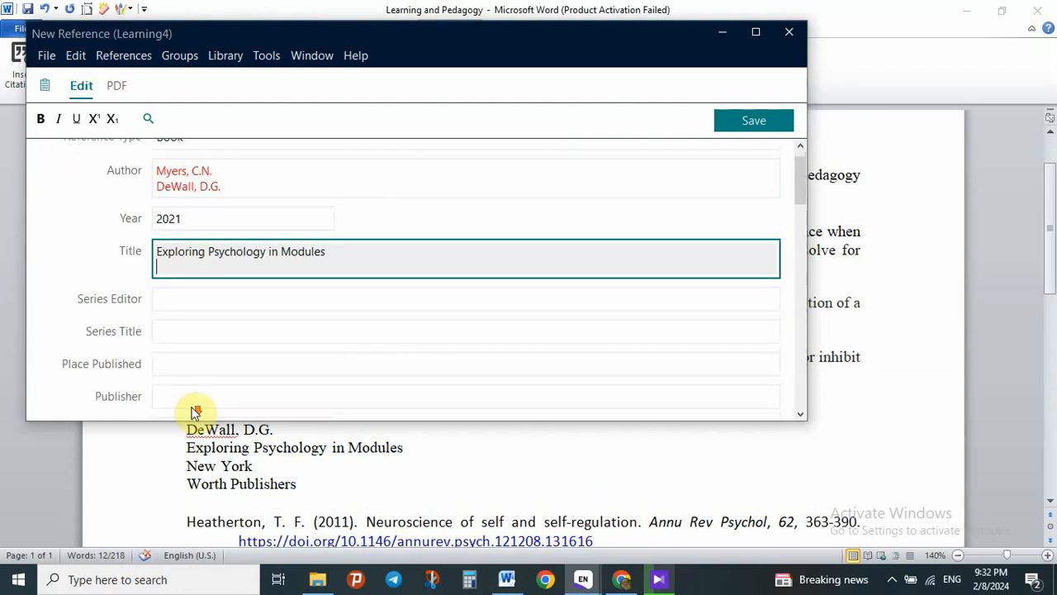
click(182, 397)
key(ctrl+v)
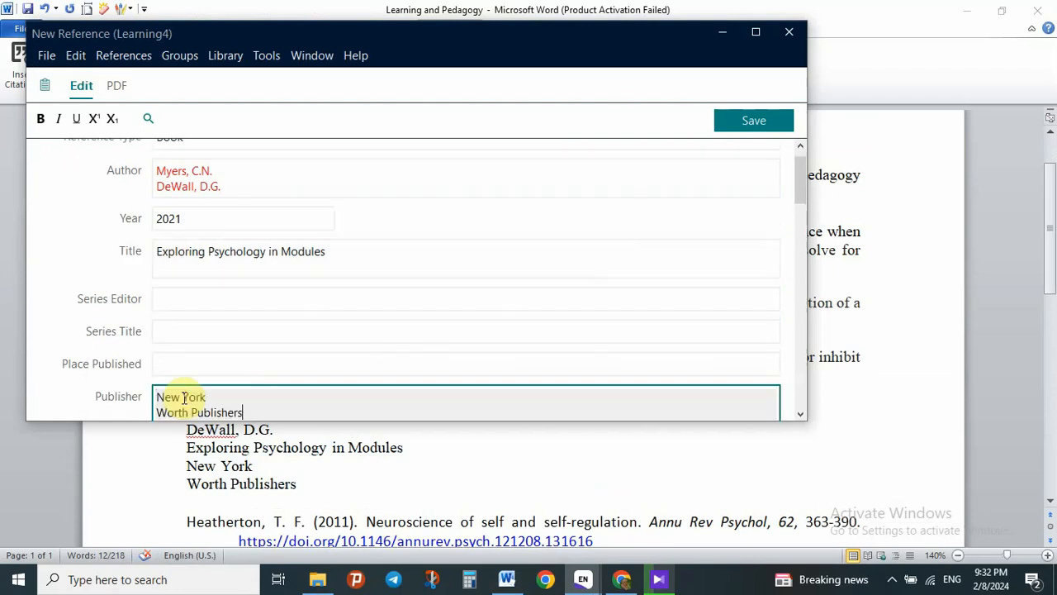
drag(181, 402, 211, 397)
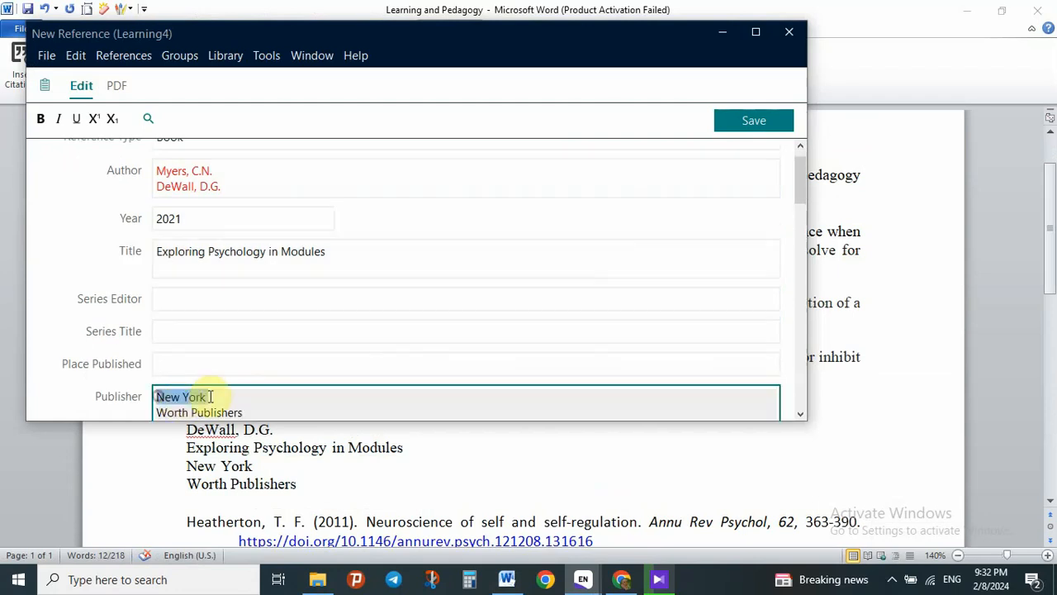
key(ctrl+x)
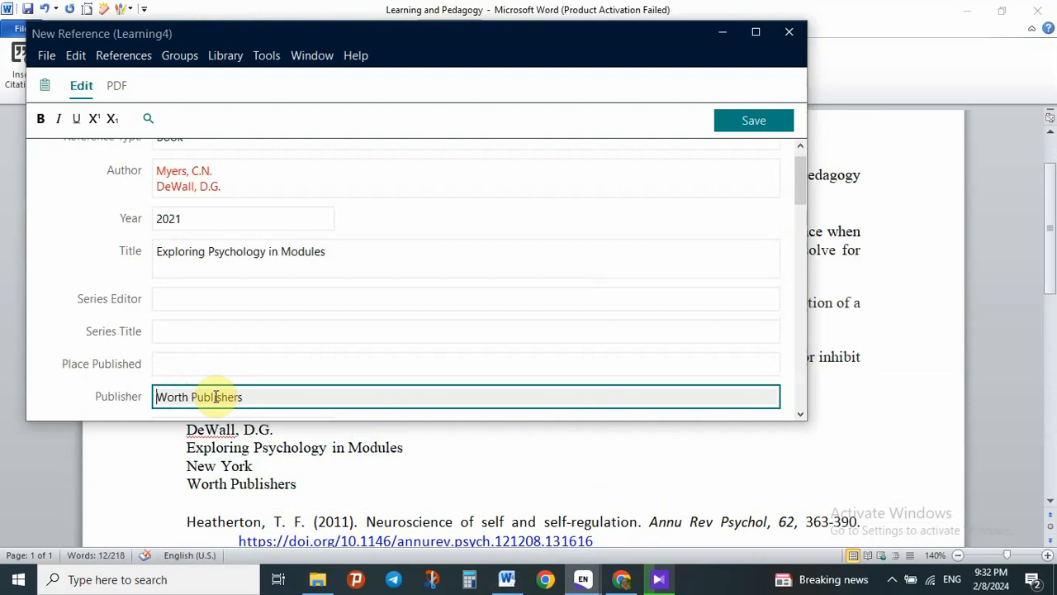
click(175, 363)
key(ctrl+v)
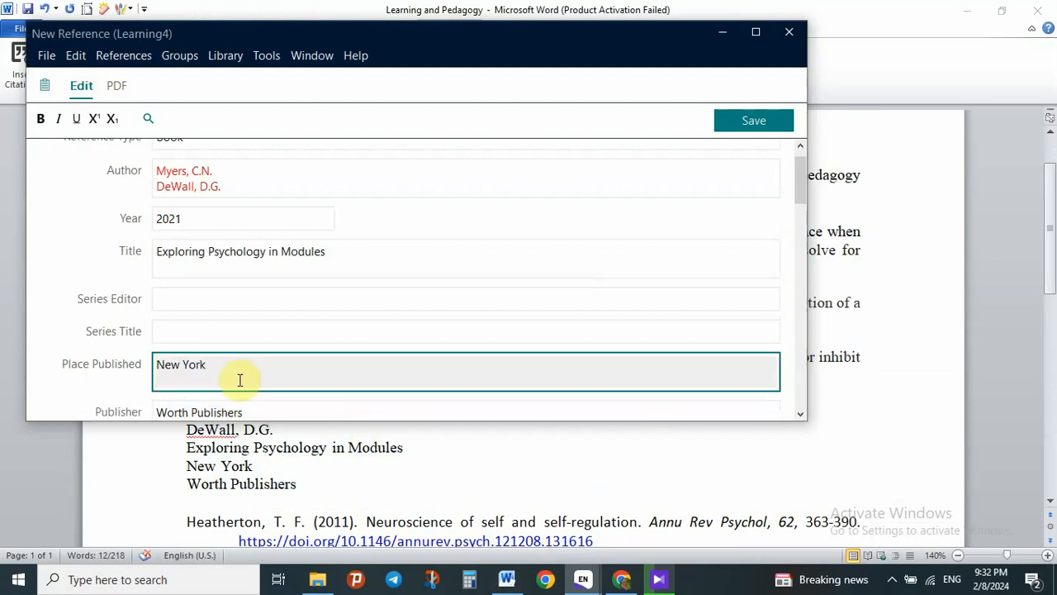
key(BackSpace)
- Check the remaining fields of the book reference, then save it and close its window
scroll(279, 355, down, 3)
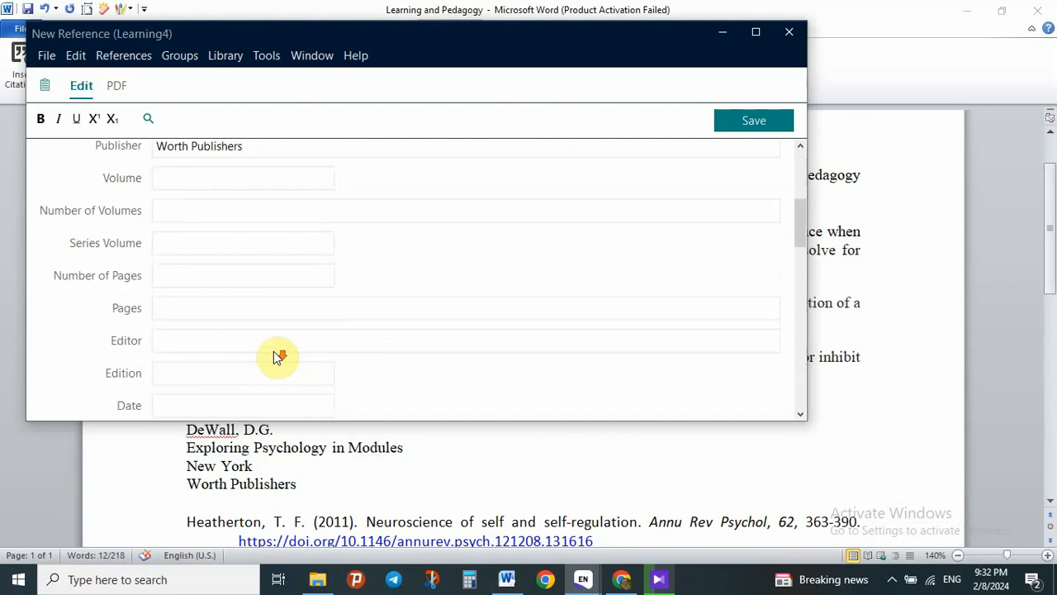
scroll(280, 355, up, 1)
scroll(279, 356, up, 2)
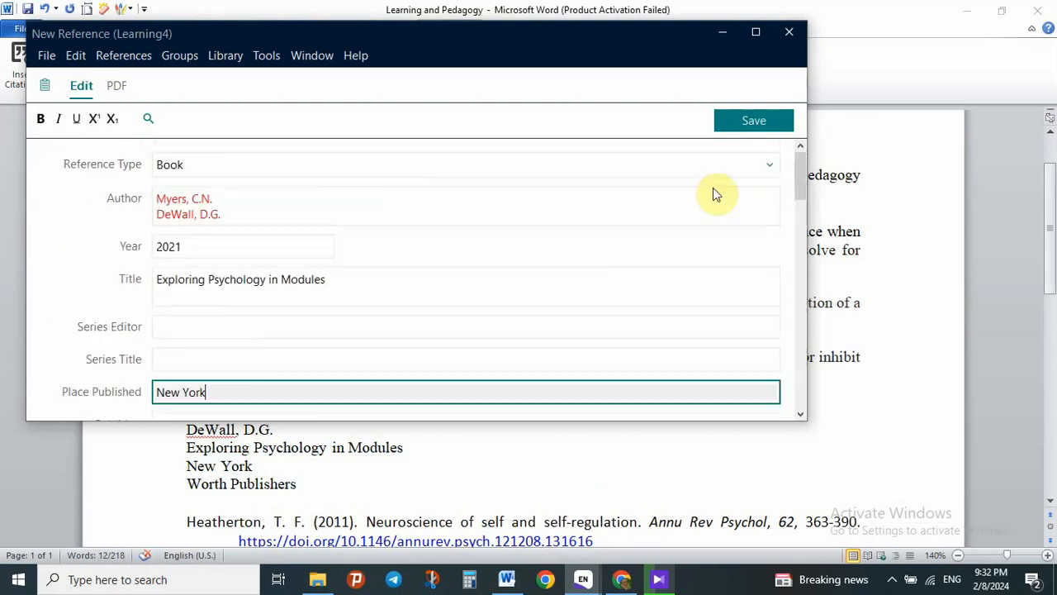
click(741, 121)
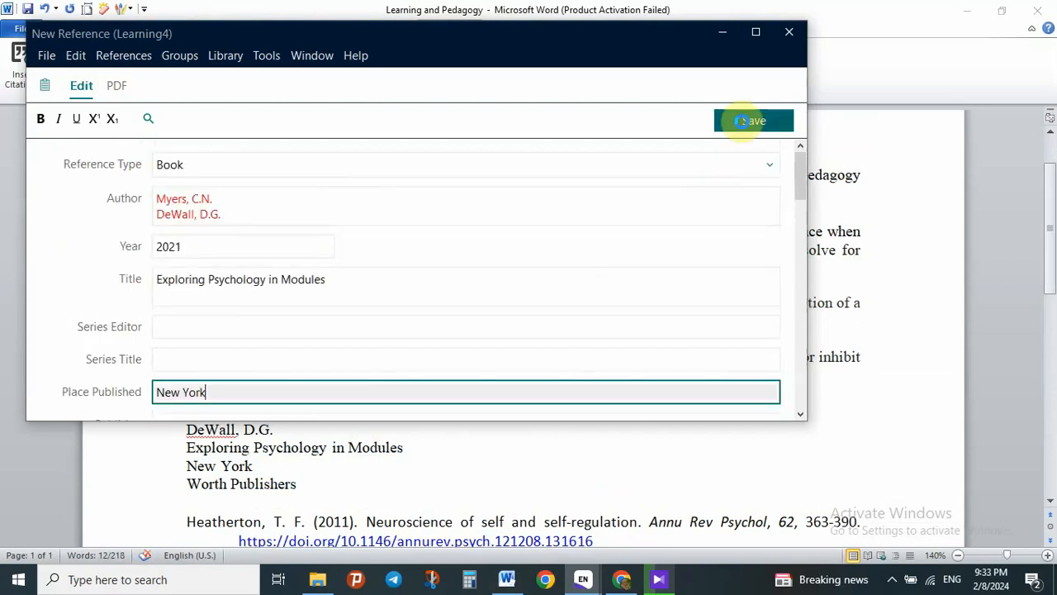
click(791, 27)
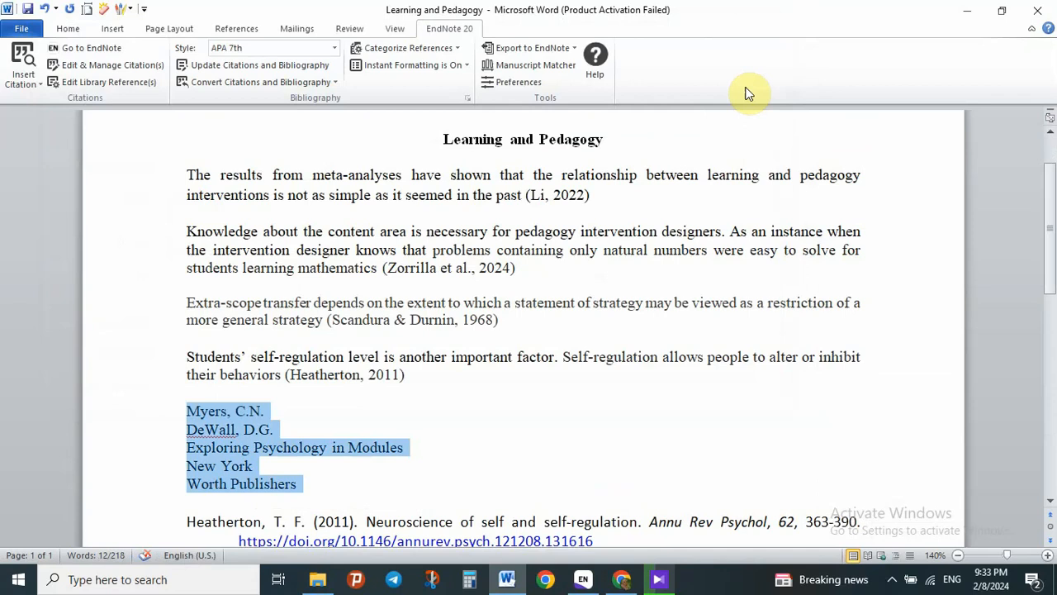
- Select the "Exploring Psychology in Modules" reference in EndNote and insert it as a citation after "Worth Publishers" in the Word document
click(596, 586)
click(427, 414)
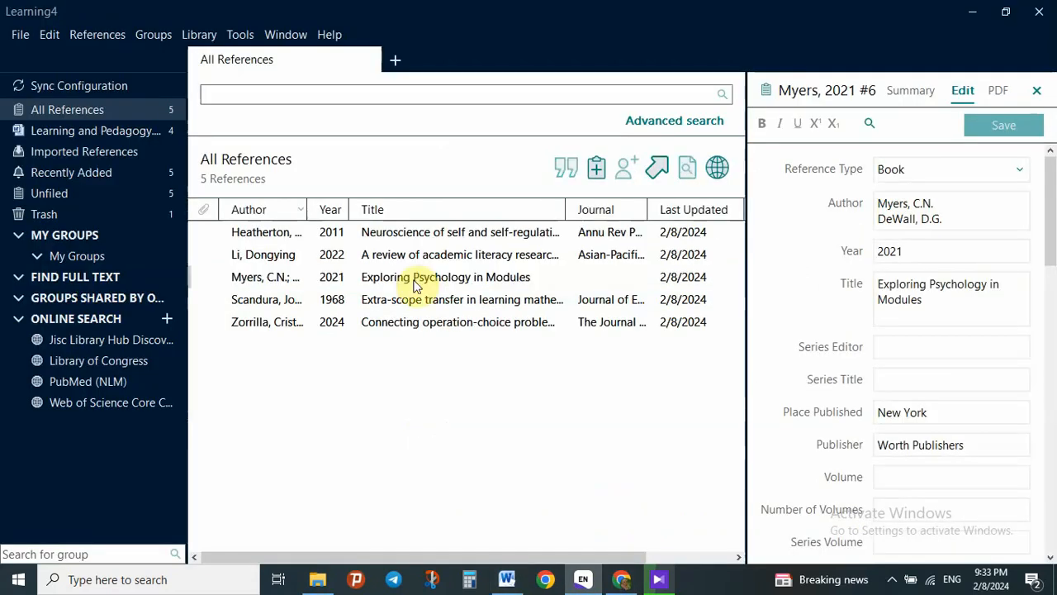
click(416, 284)
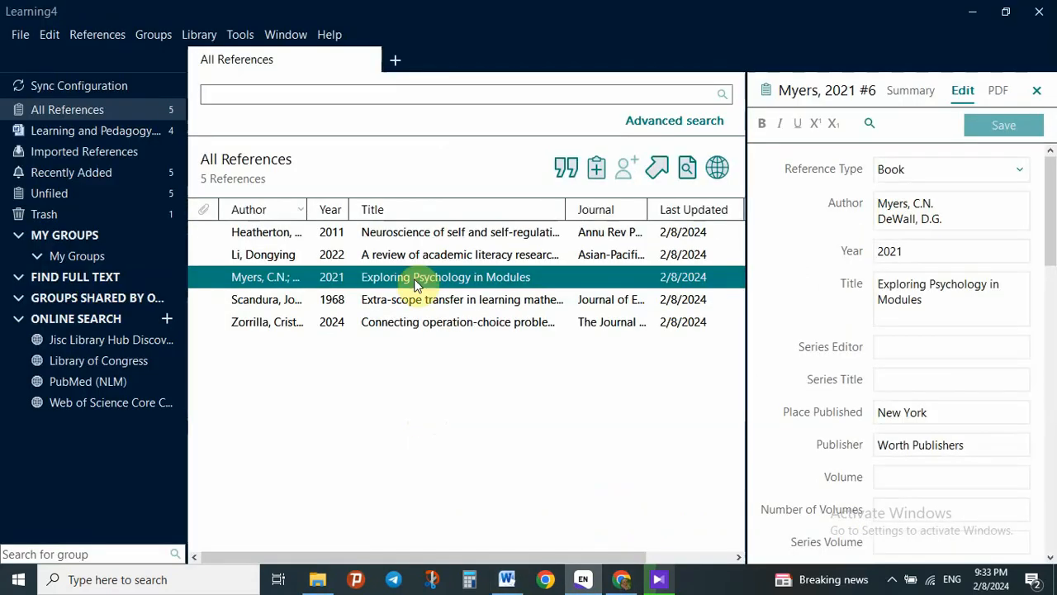
click(507, 580)
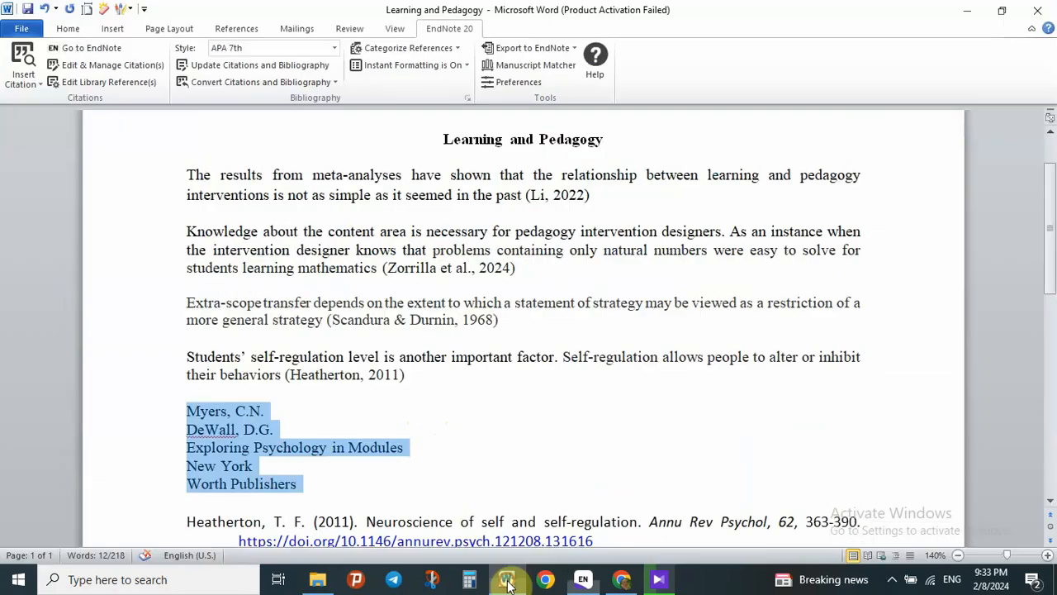
click(312, 488)
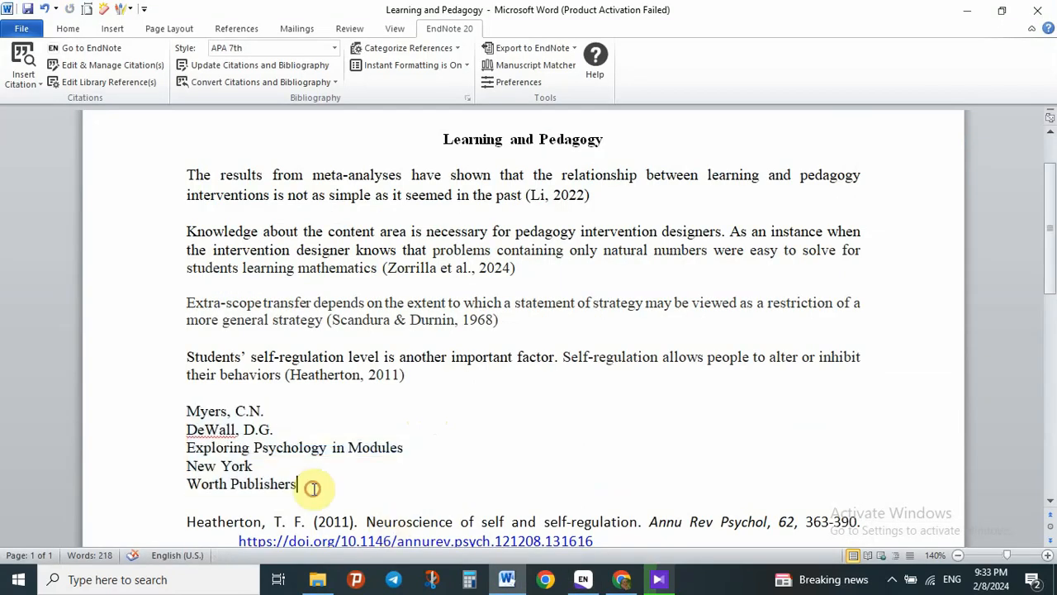
click(29, 86)
click(39, 118)
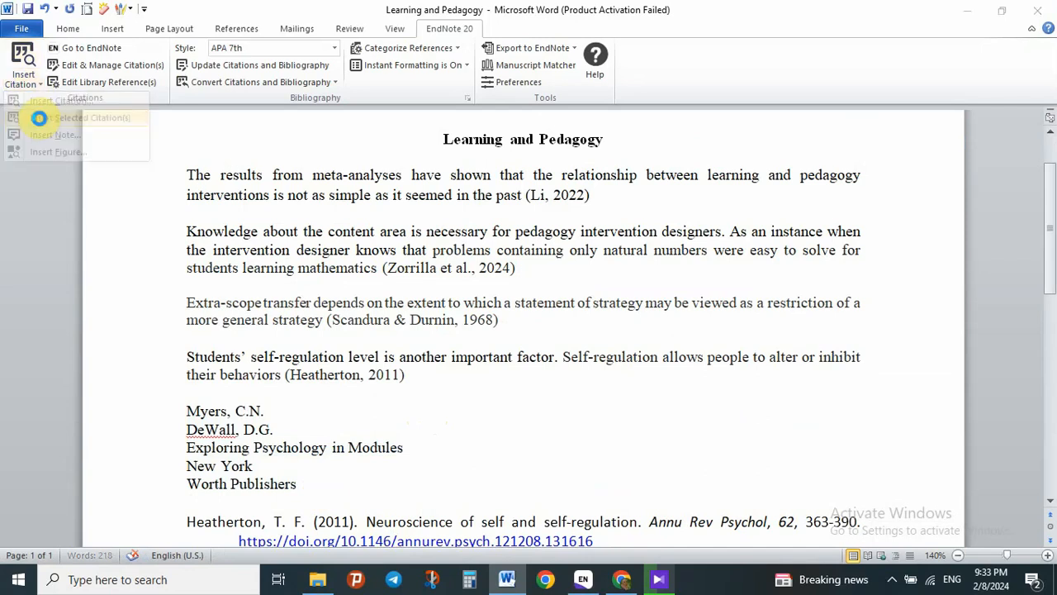
- Check the book's in-text citation and its entry in the reference list at the end of the document
scroll(450, 405, down, 3)
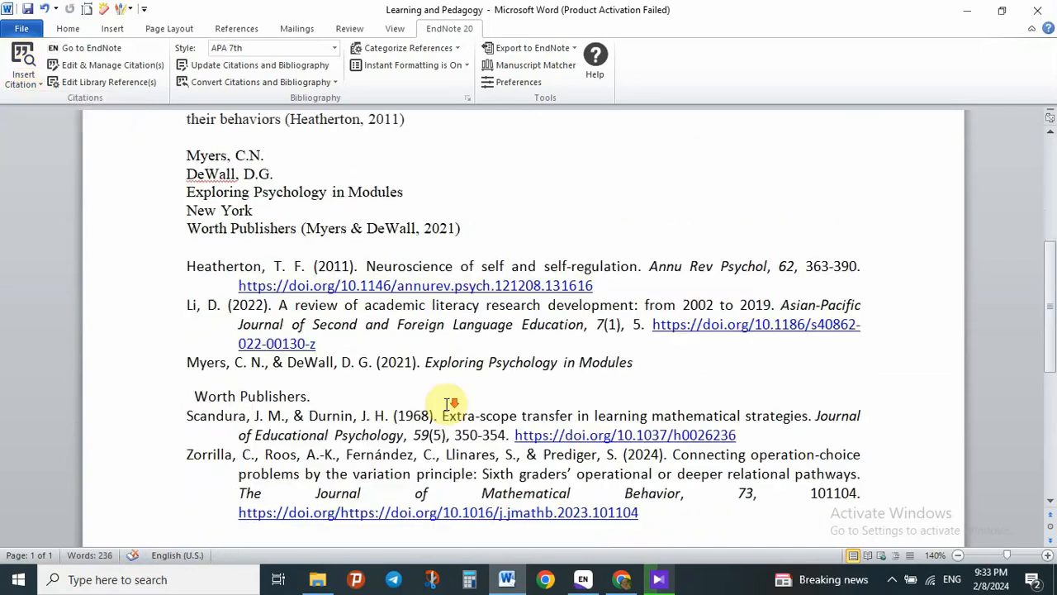
scroll(447, 404, down, 1)
click(379, 175)
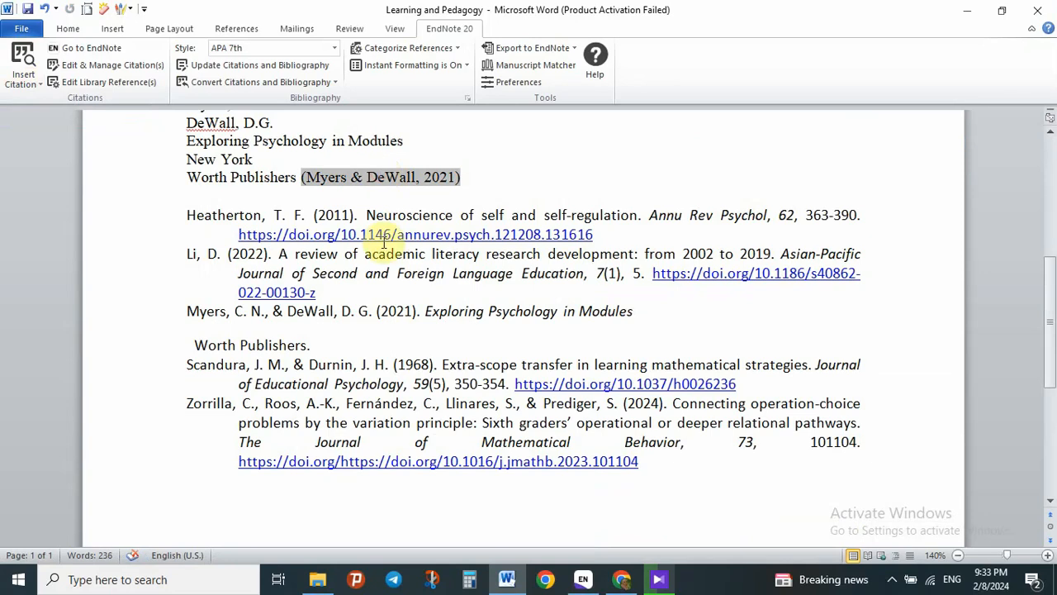
click(385, 314)
click(353, 176)
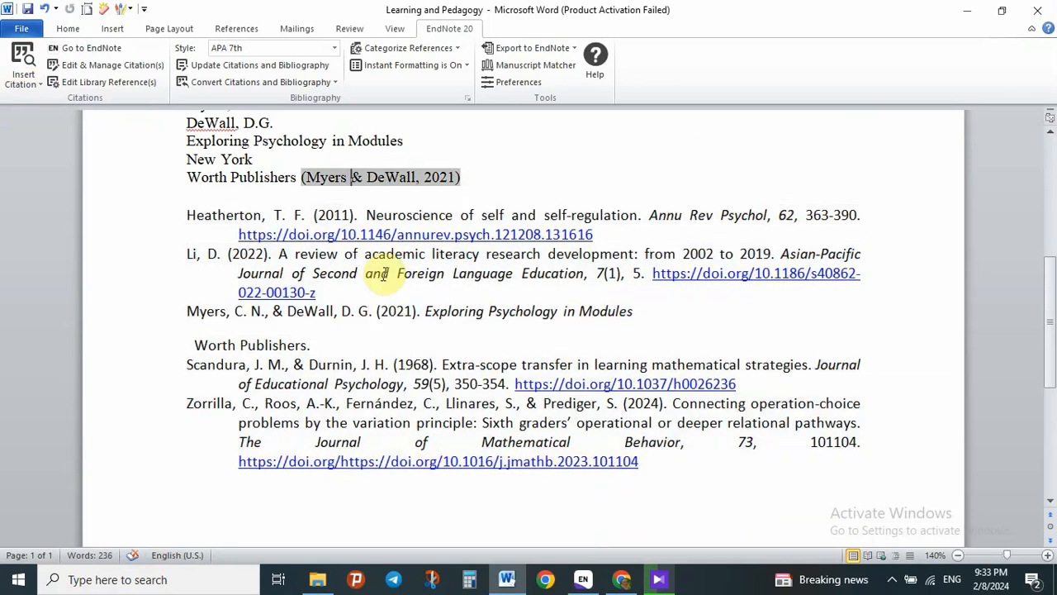
click(384, 275)
click(361, 173)
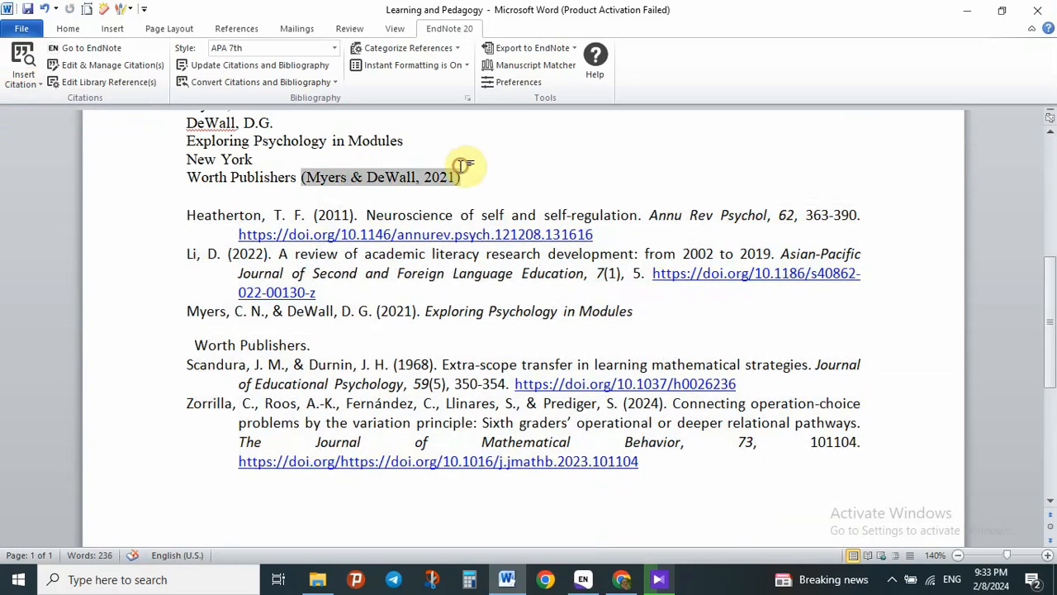
- Set the 2022 citation ending the first paragraph to display as Author (Year)
scroll(438, 241, up, 5)
scroll(435, 242, up, 3)
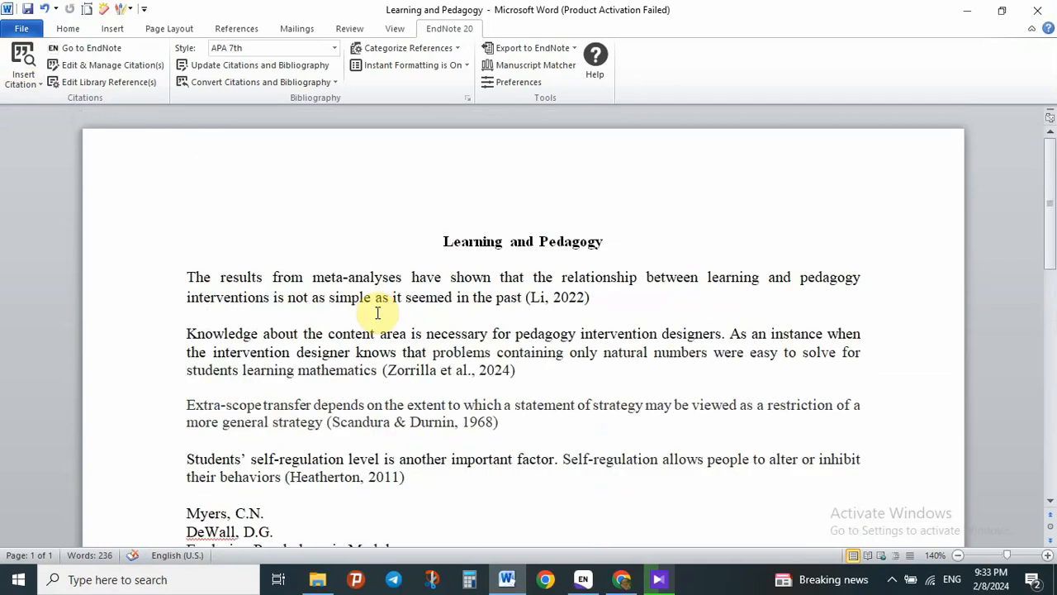
scroll(526, 291, down, 1)
click(556, 246)
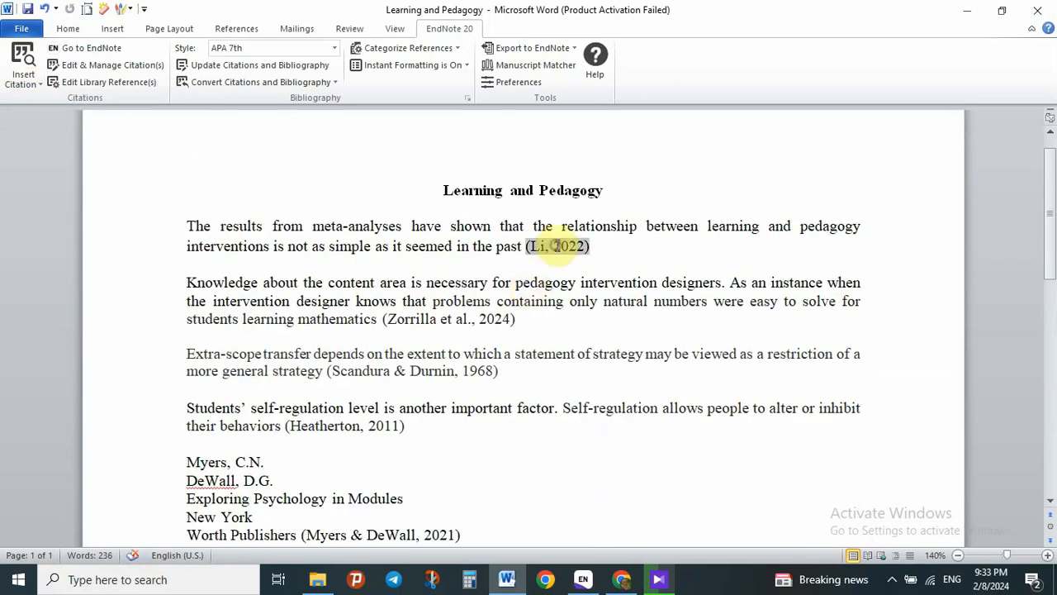
right_click(555, 246)
mouse_move(624, 477)
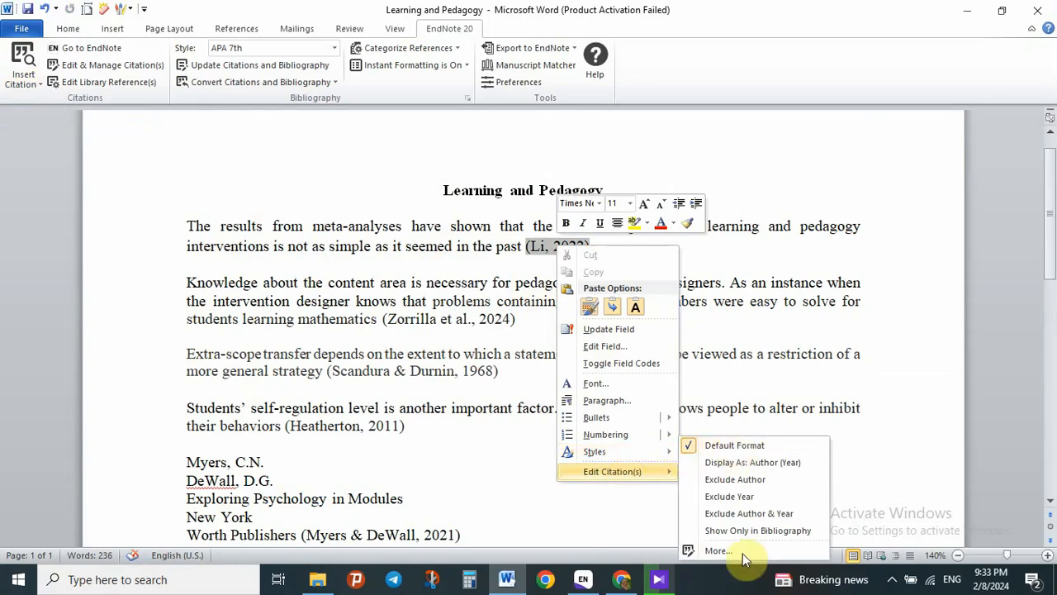
click(754, 465)
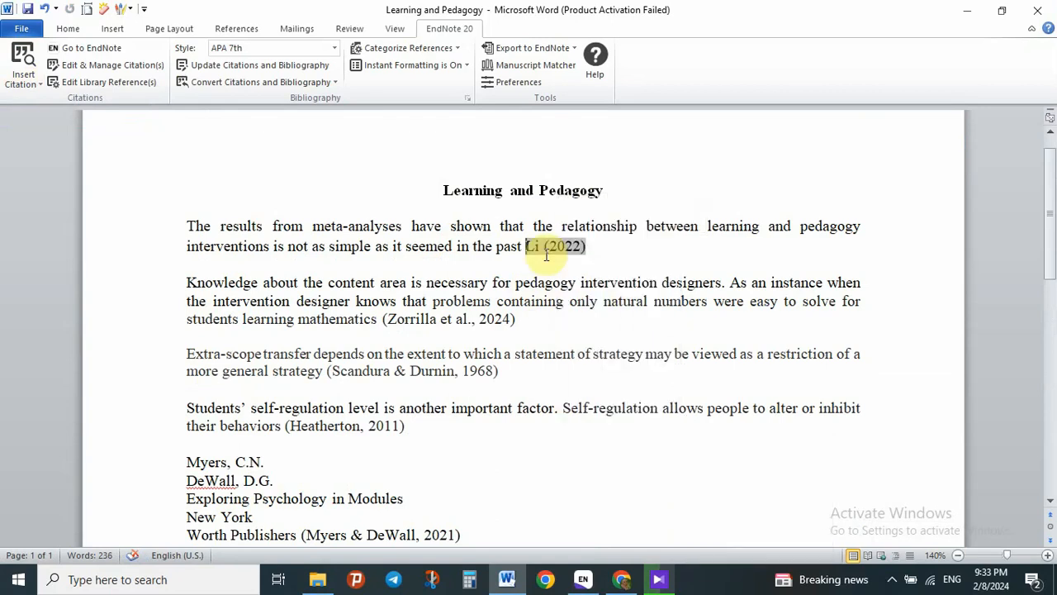
- Try to remove the 2024 citation ending the second paragraph through Edit & Manage Citations
right_click(426, 323)
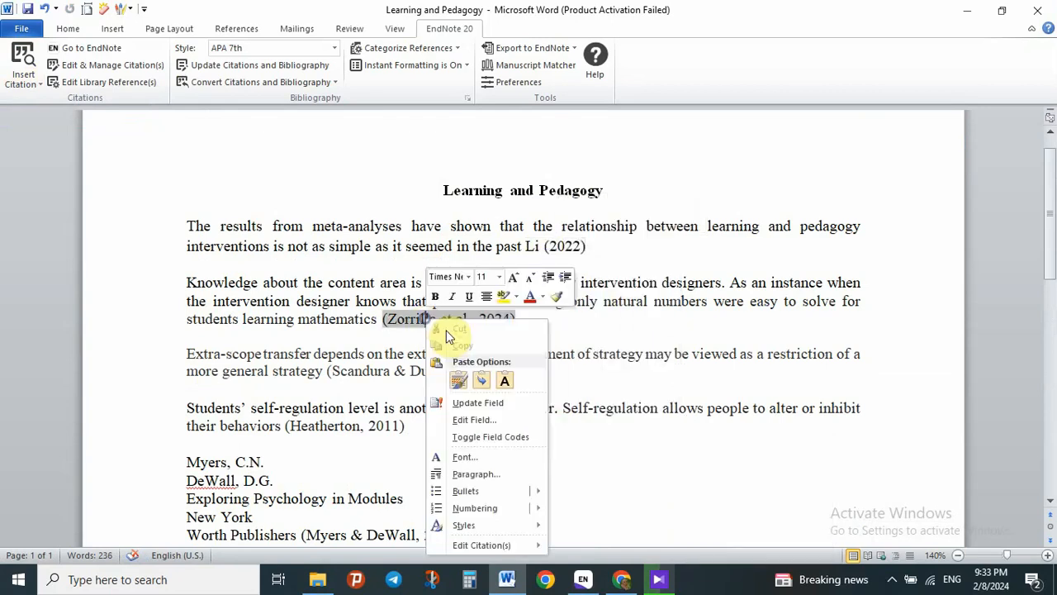
mouse_move(517, 551)
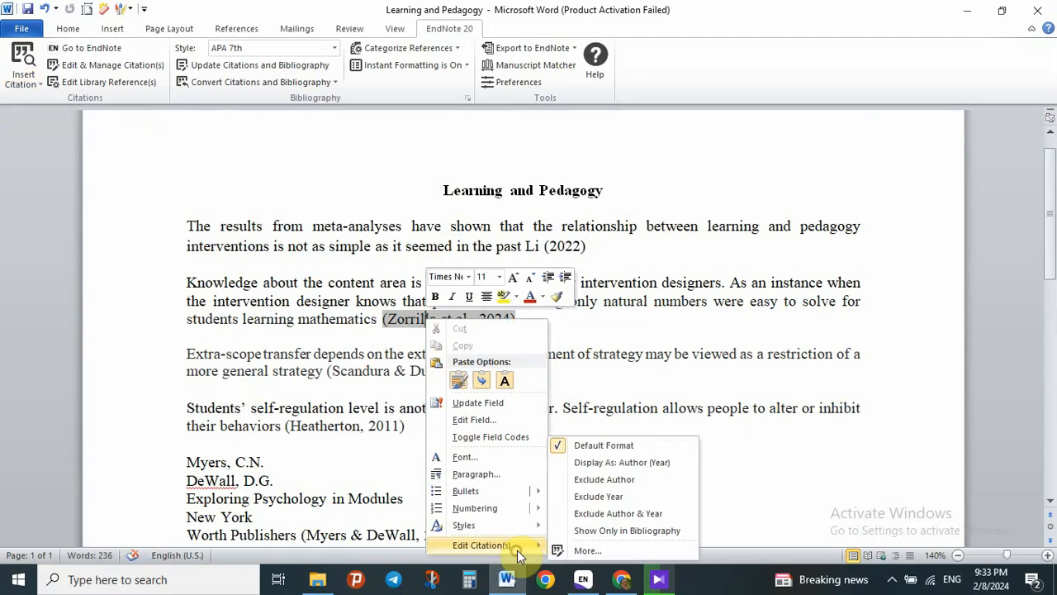
click(585, 550)
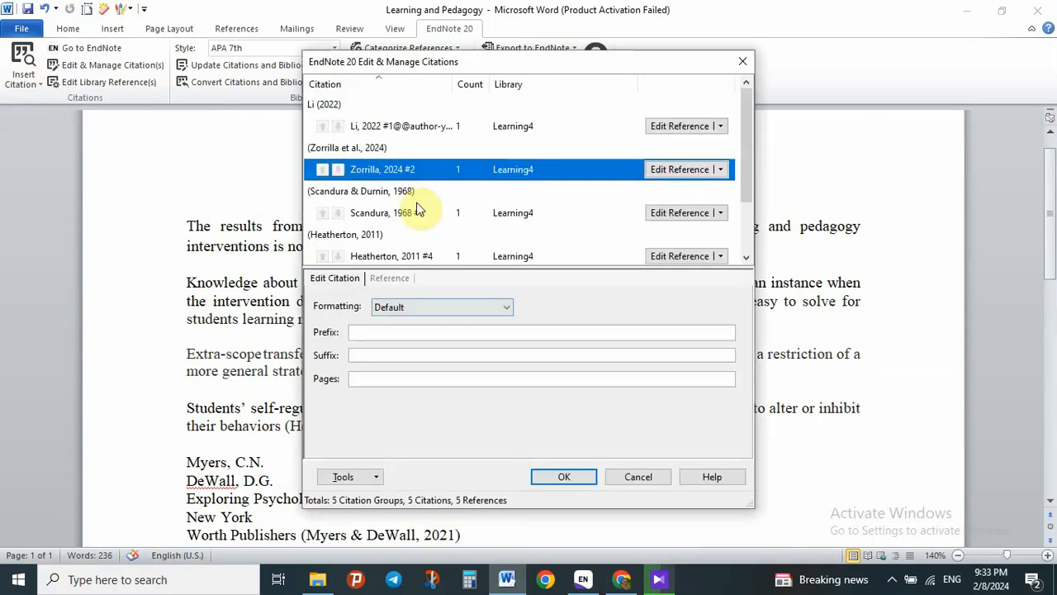
click(721, 170)
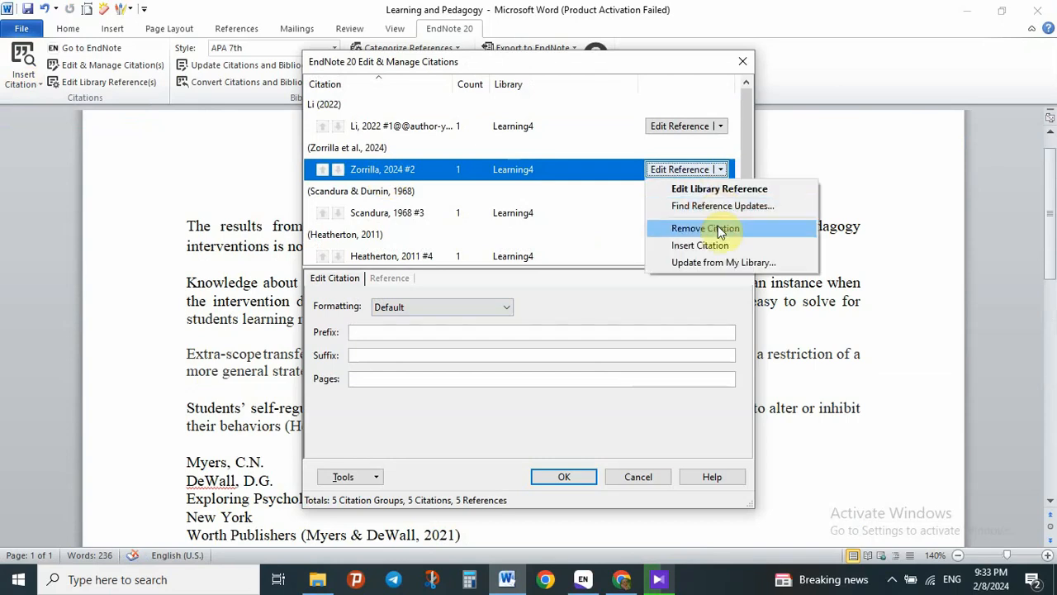
click(718, 228)
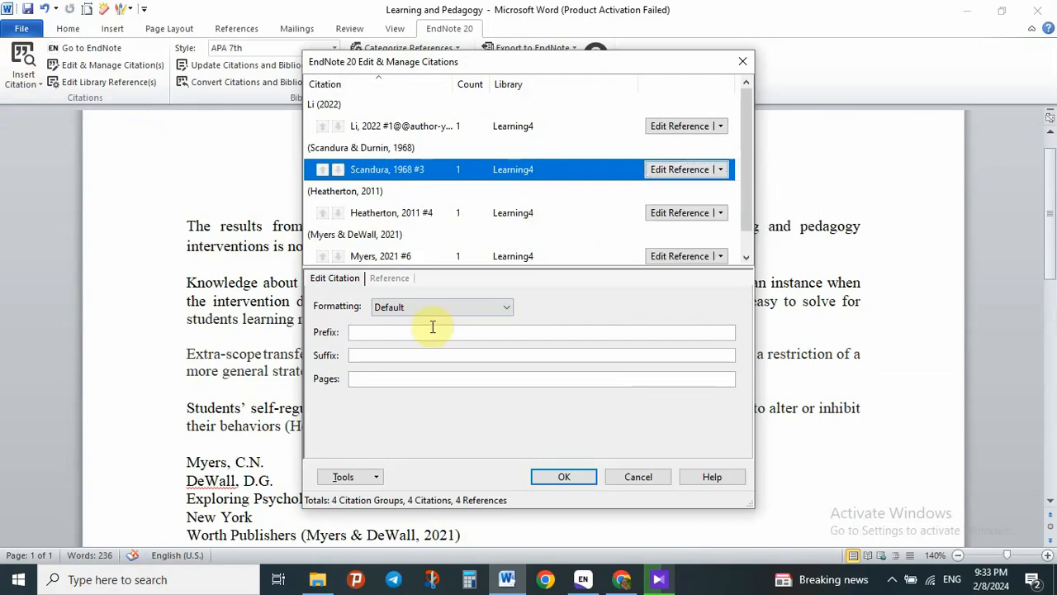
- Inspect the Prefix and Suffix fields and close Edit & Manage Citations without applying the removal
click(392, 330)
click(383, 353)
key(shift+Tab)
click(378, 332)
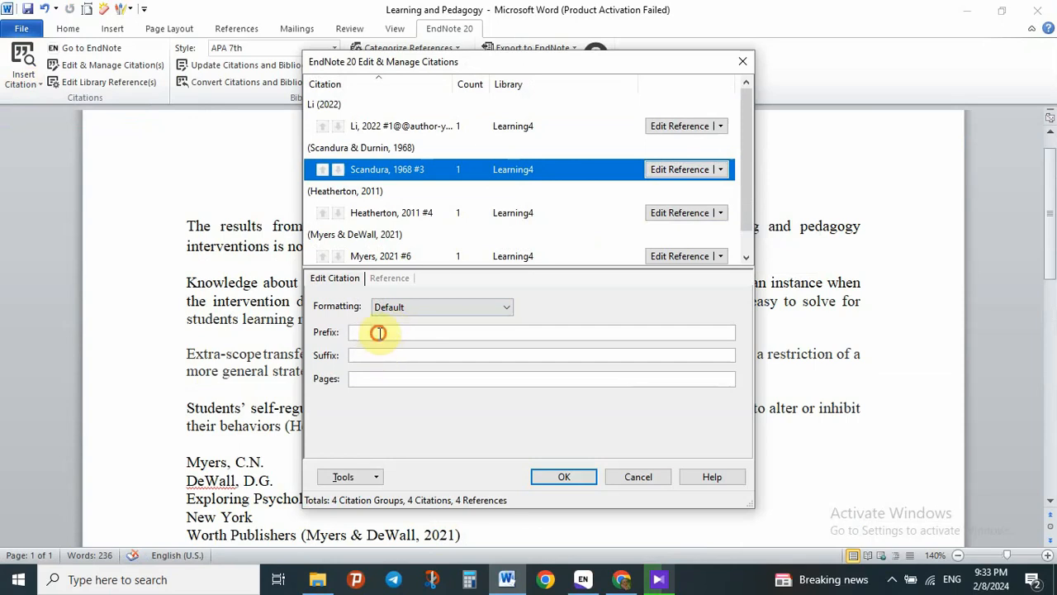
click(742, 62)
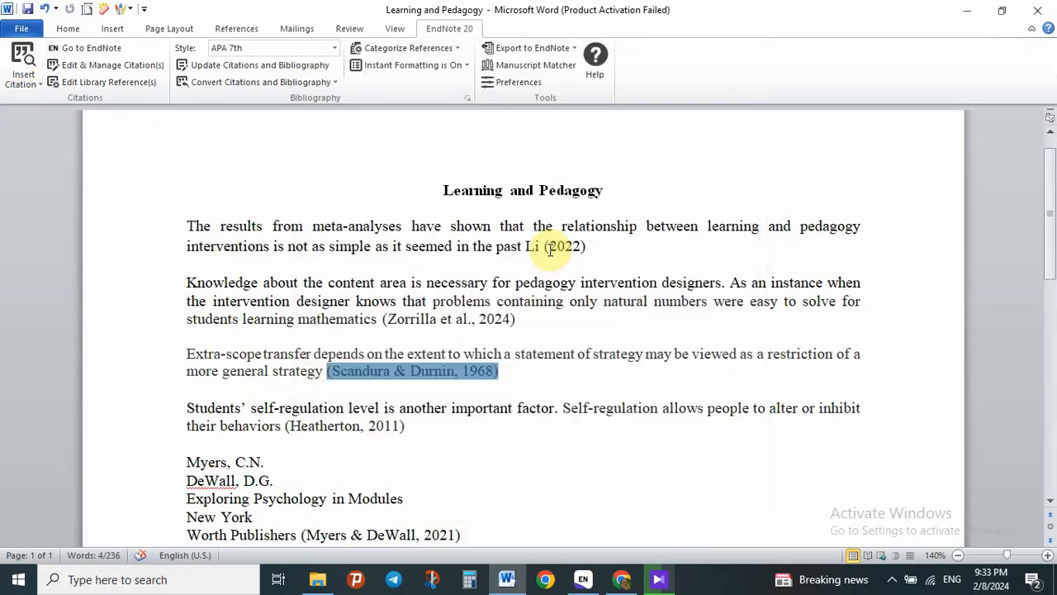
- Return the 2022 citation in the first paragraph to Default Format
right_click(550, 248)
click(647, 471)
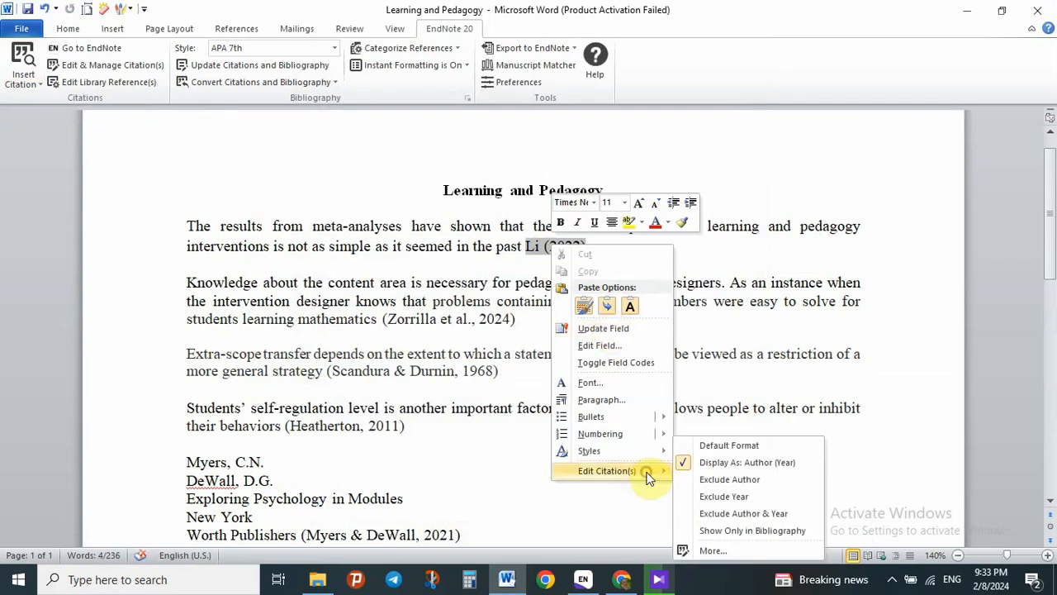
click(752, 445)
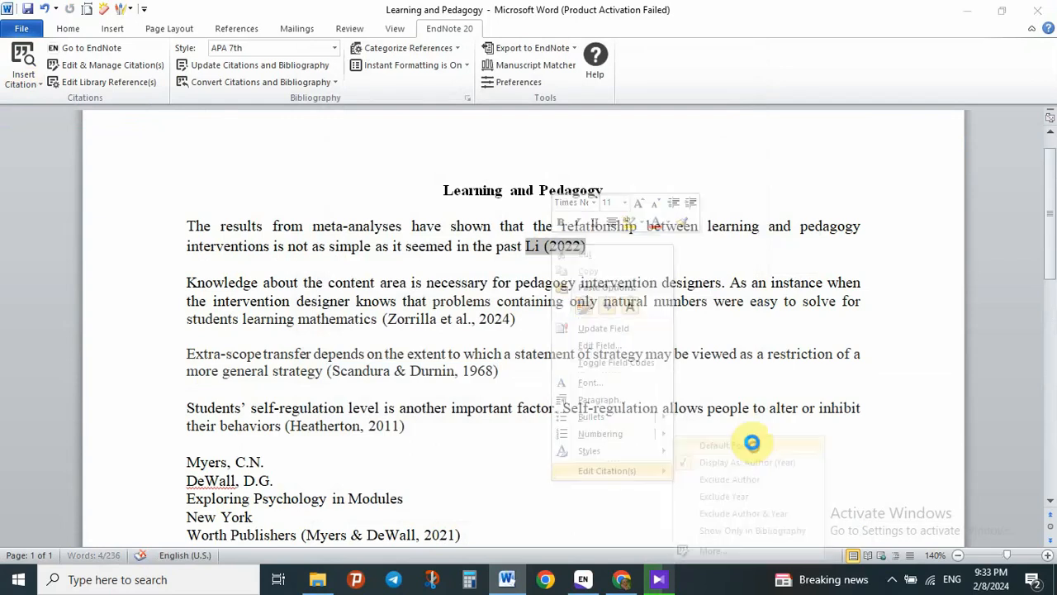
- Add the prefix "See" and the suffix " For More", with a leading space, to the 2022 citation in the first paragraph
right_click(563, 246)
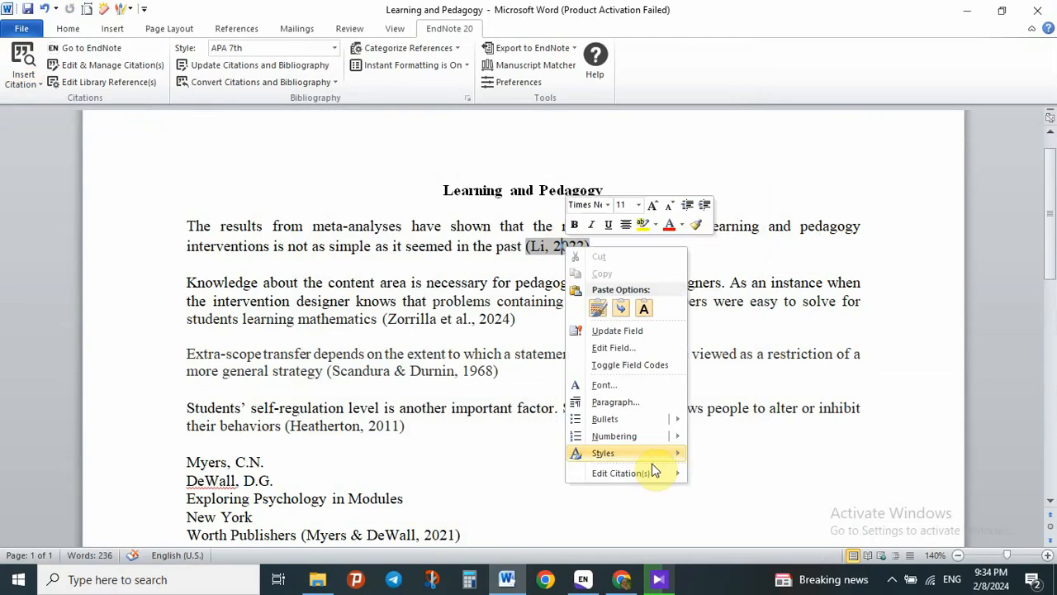
mouse_move(655, 470)
click(725, 550)
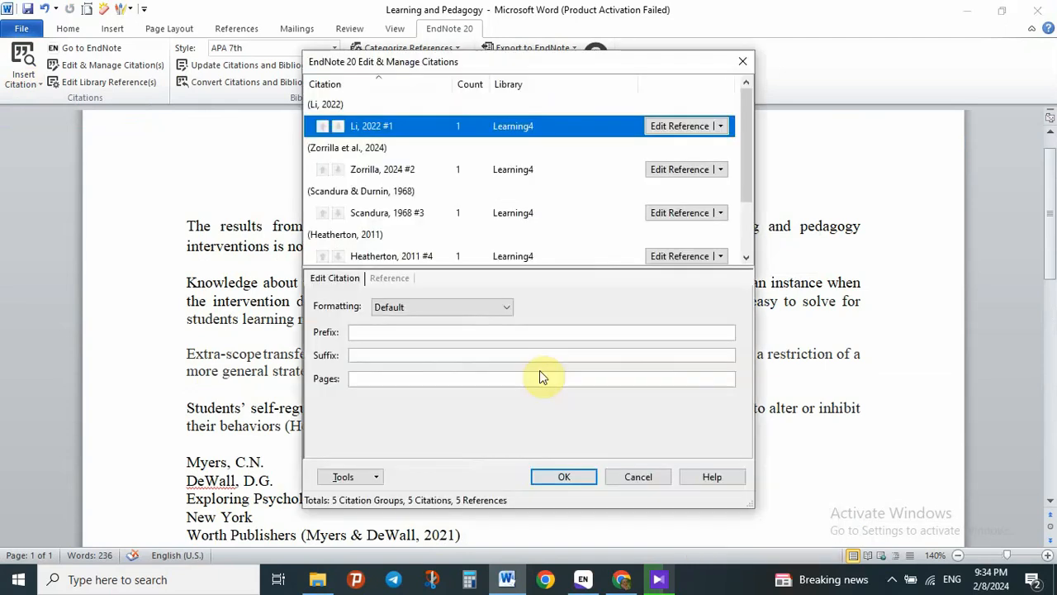
click(374, 332)
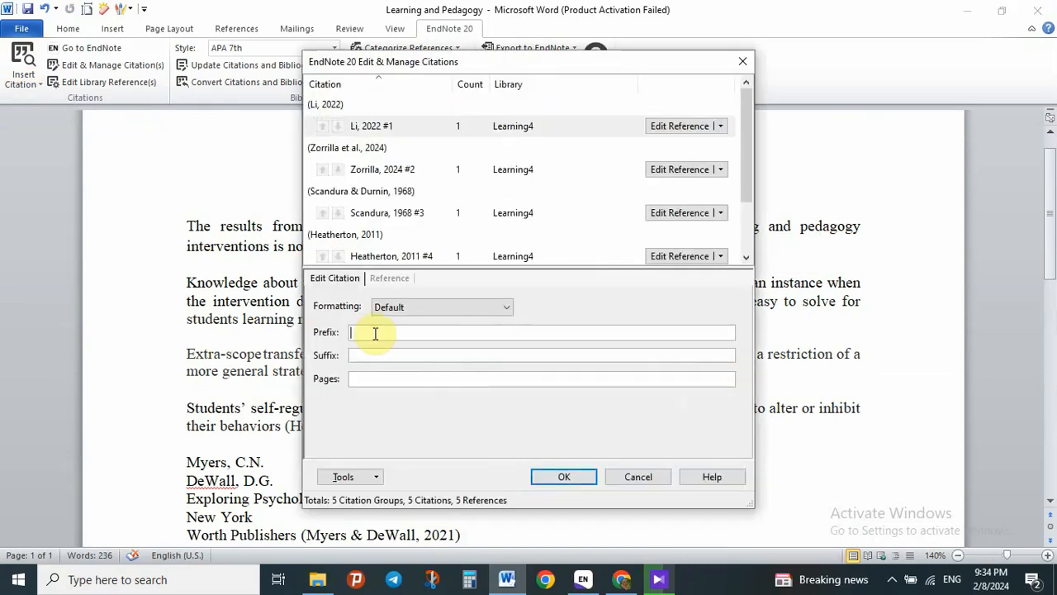
text(See)
click(363, 357)
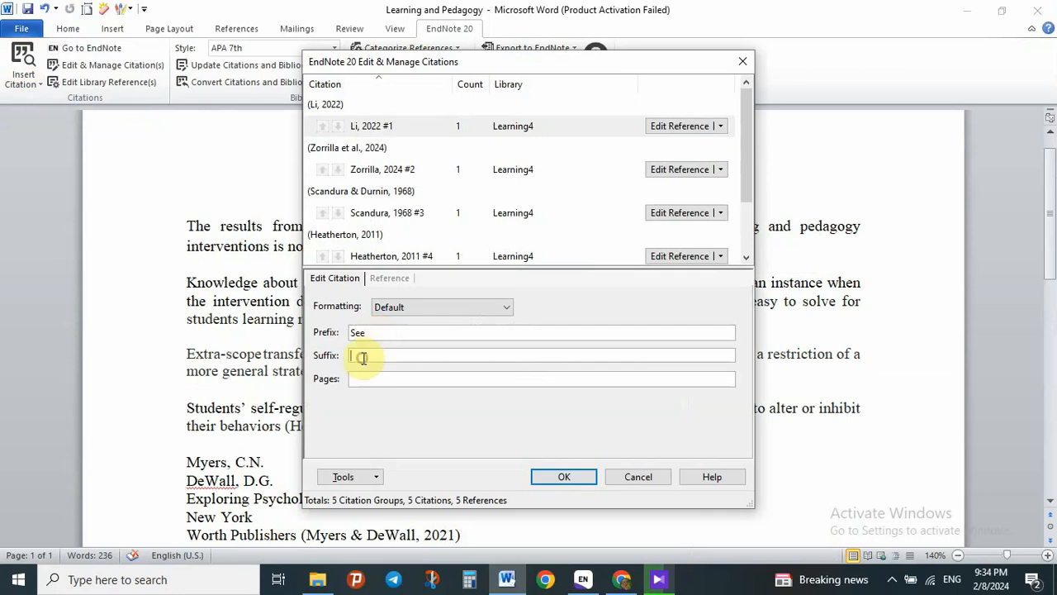
text(For Mo)
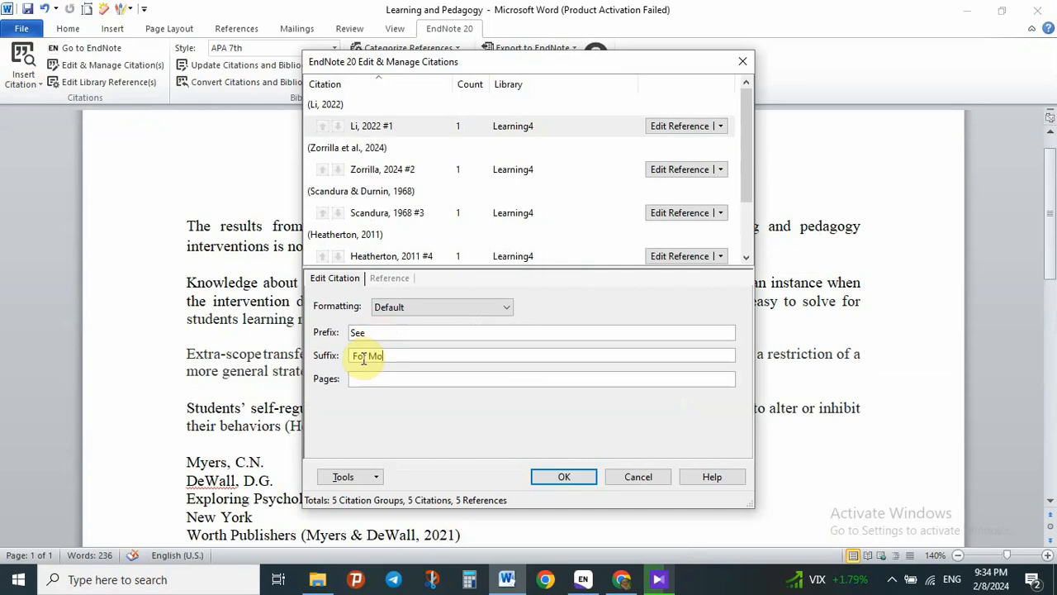
text(re)
click(544, 471)
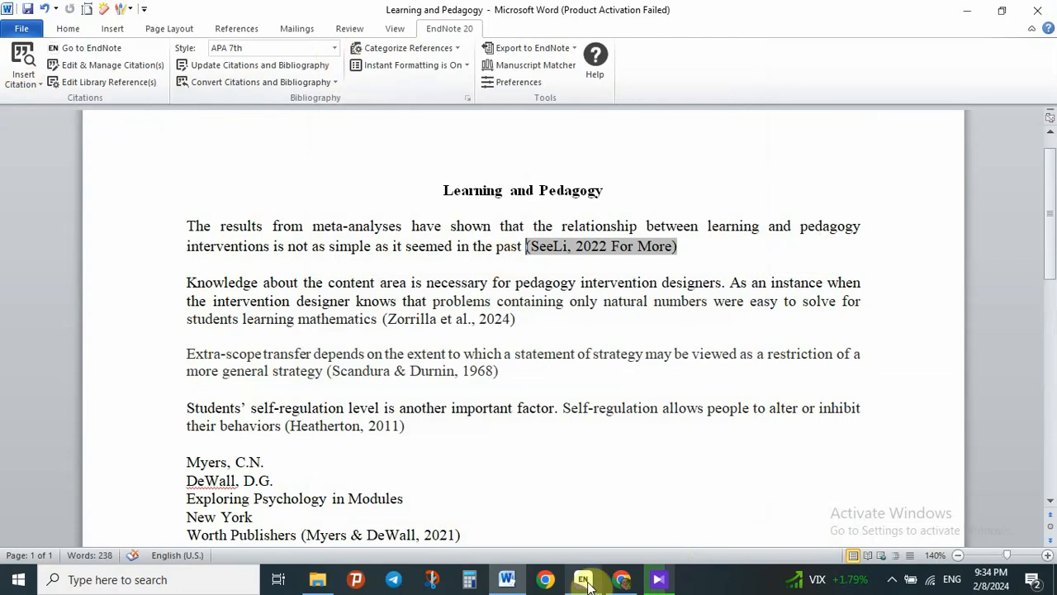
- Switch to Chrome, search Google for "american journal of psychiatry endnote style" and open EndNote's output style page for that journal, showing its download option
click(626, 582)
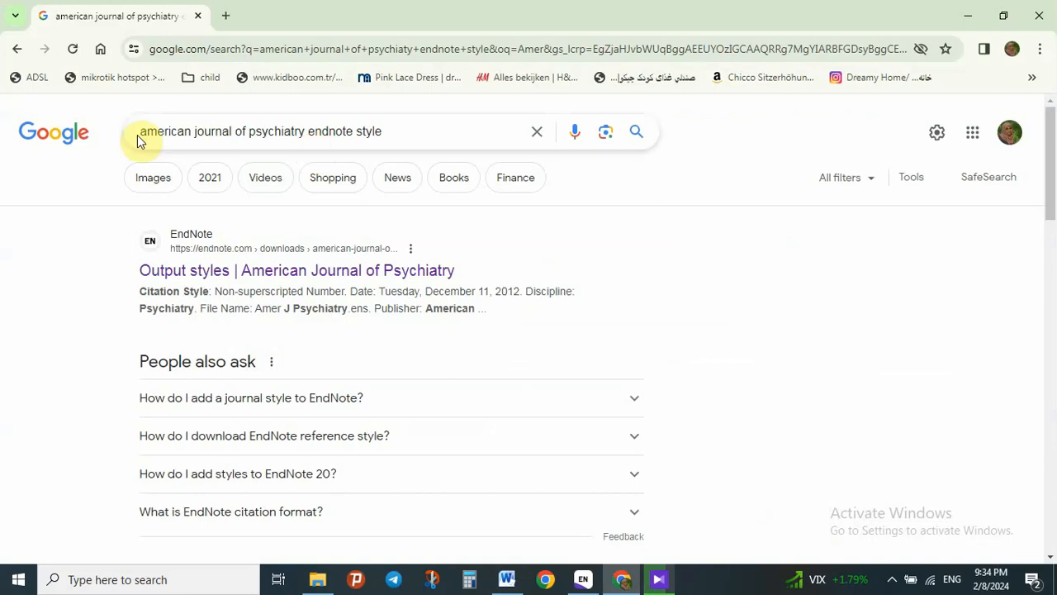
drag(137, 134, 299, 146)
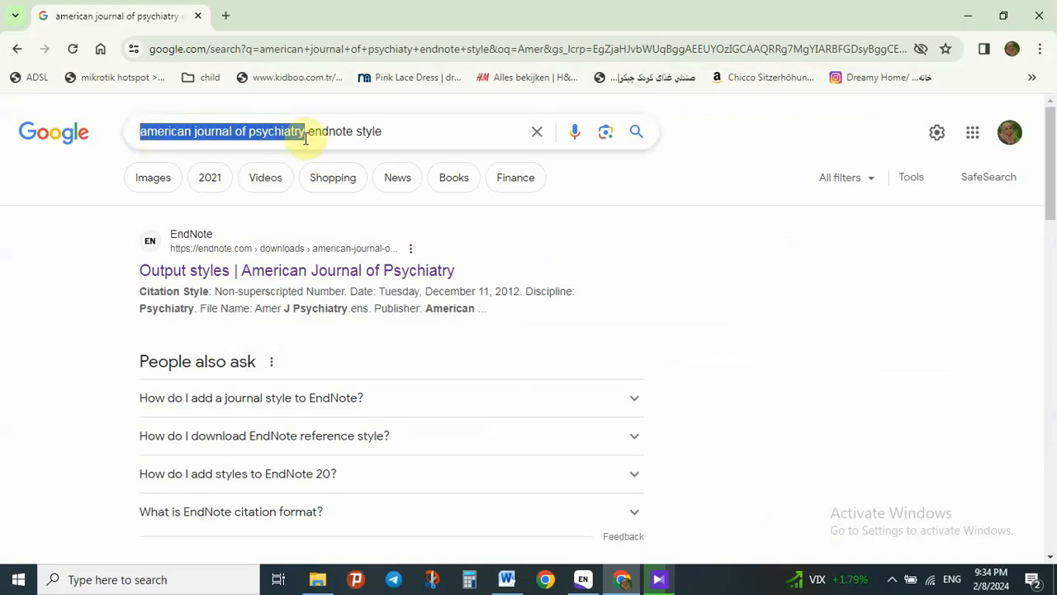
click(305, 136)
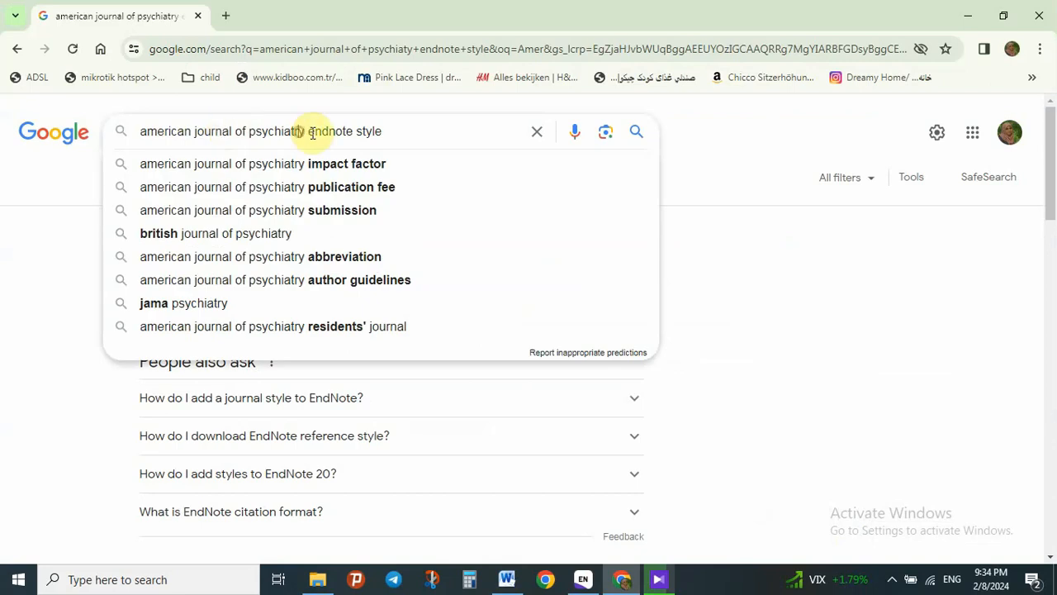
drag(312, 133, 400, 136)
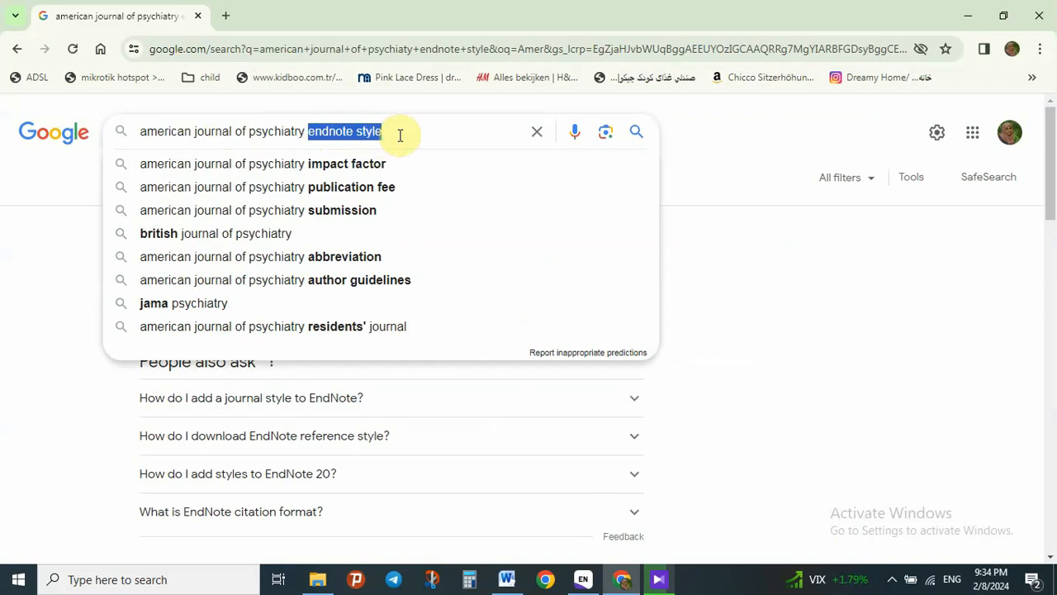
click(638, 137)
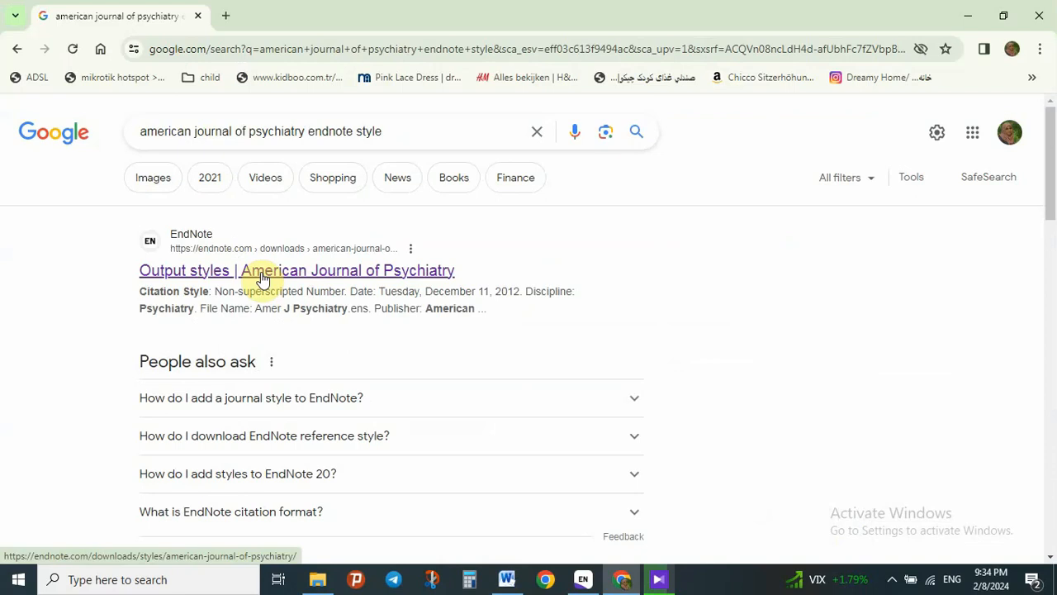
click(262, 280)
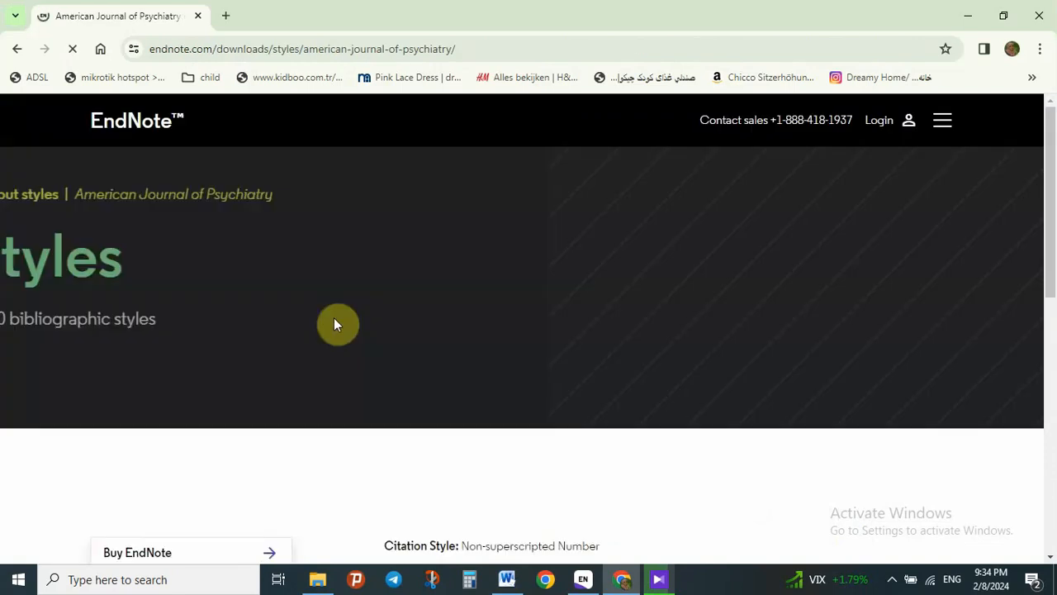
scroll(334, 324, down, 6)
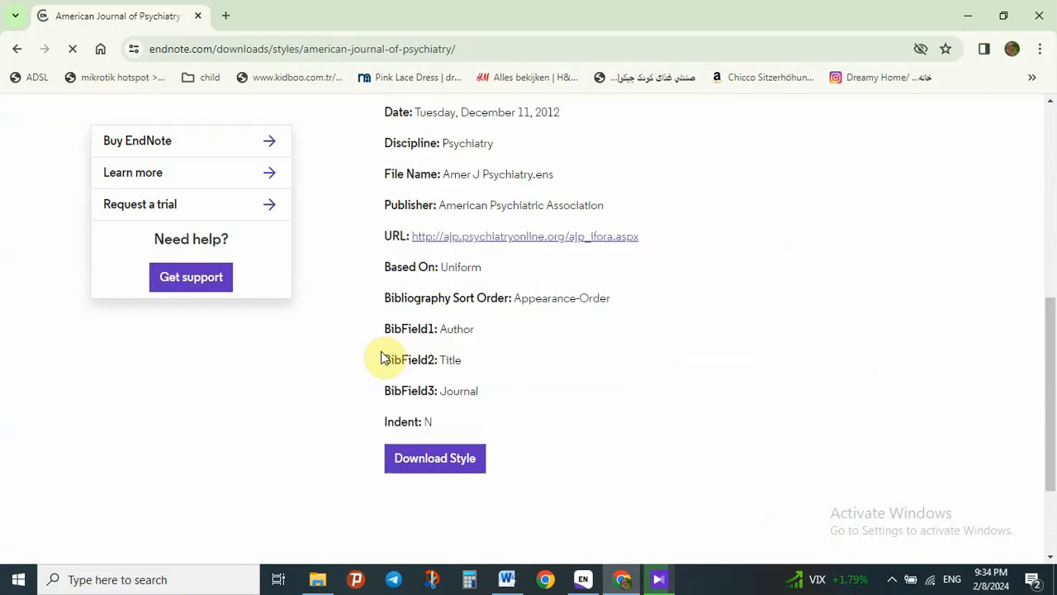
- Download the American Journal of Psychiatry output style and open the downloaded Amer J Psychiatry (3).ens file in EndNote
click(439, 465)
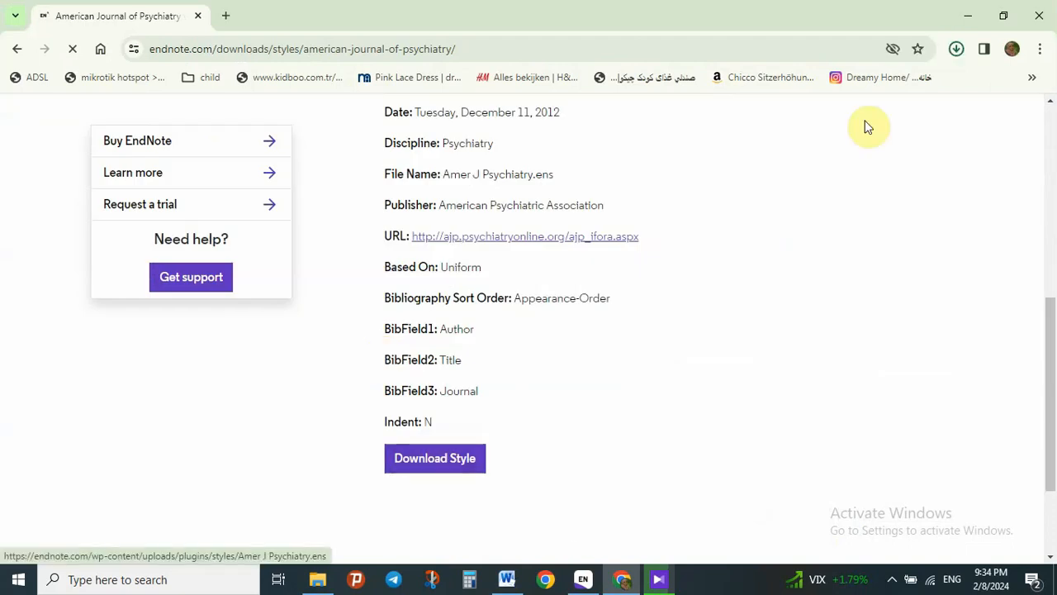
click(960, 51)
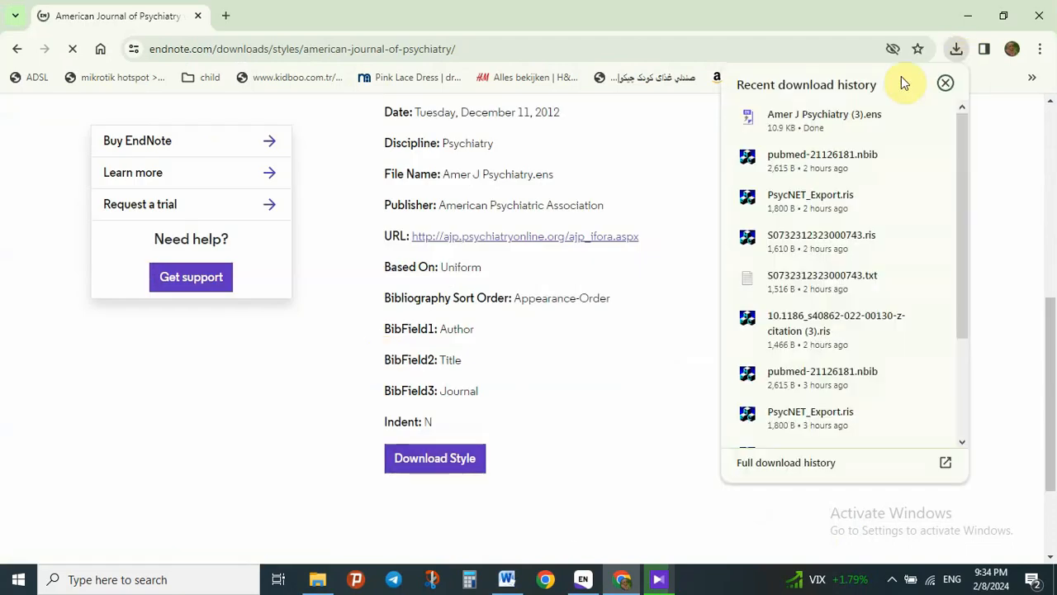
click(810, 128)
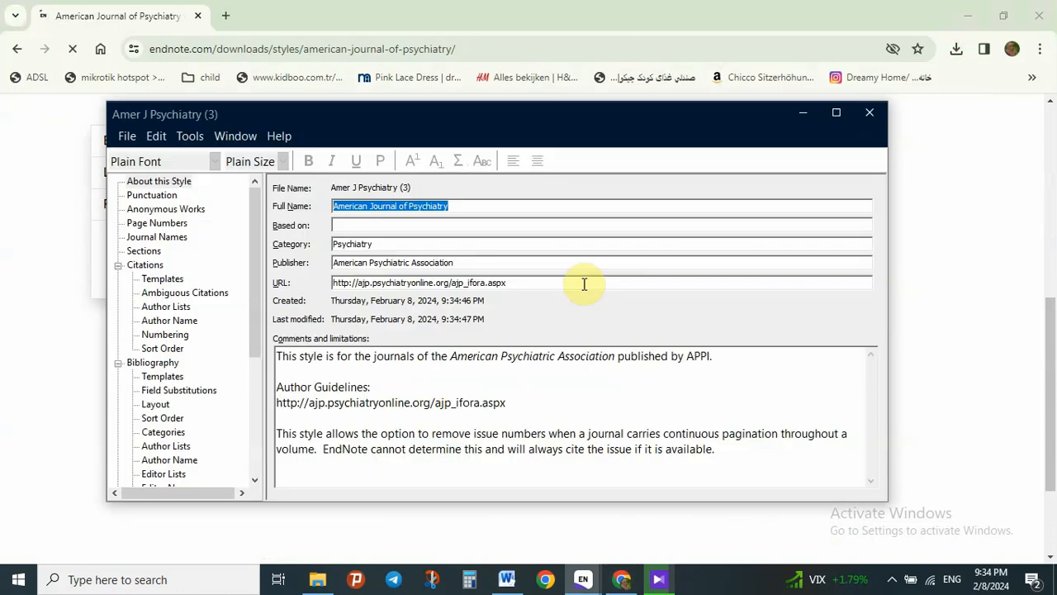
- Save the opened style as "Amer J Psychiatry (3) Copy" and close the style editor
click(128, 136)
click(159, 305)
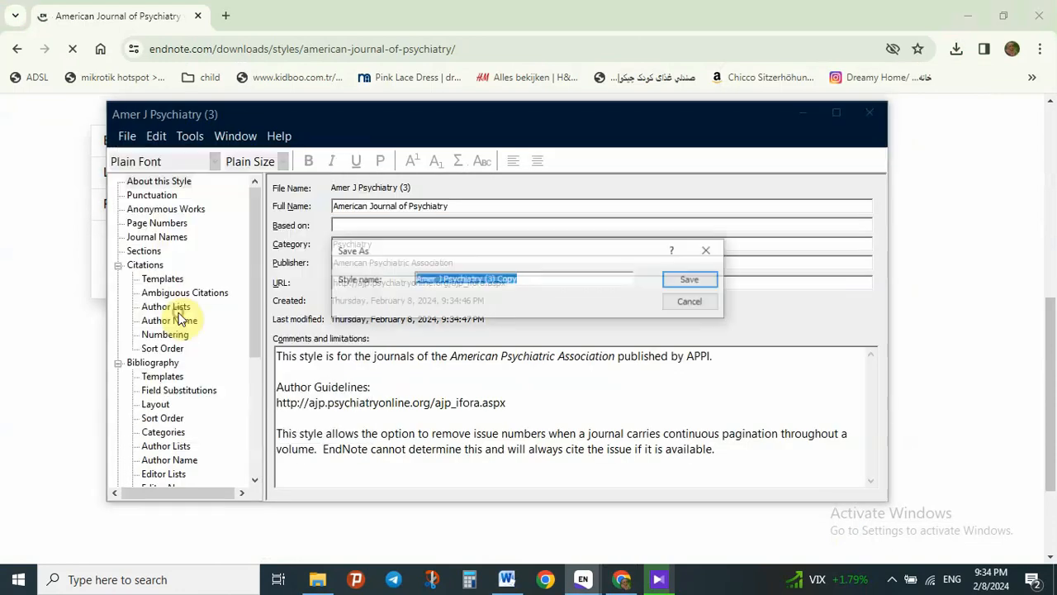
click(704, 282)
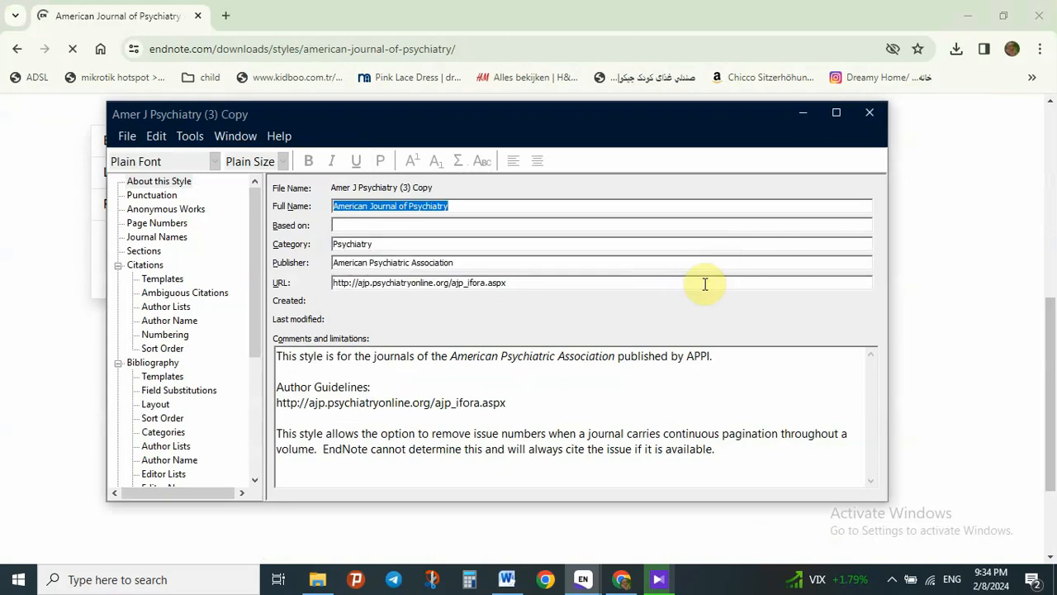
click(869, 113)
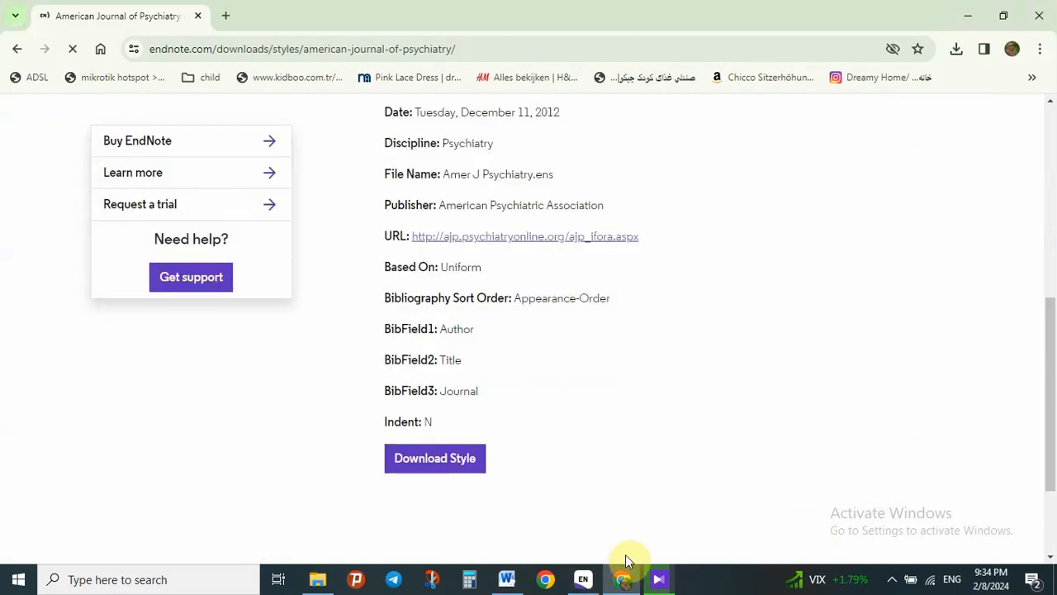
- Switch to Word and apply the Amer J Psychiatry style to the document from the full list of EndNote styles
click(506, 579)
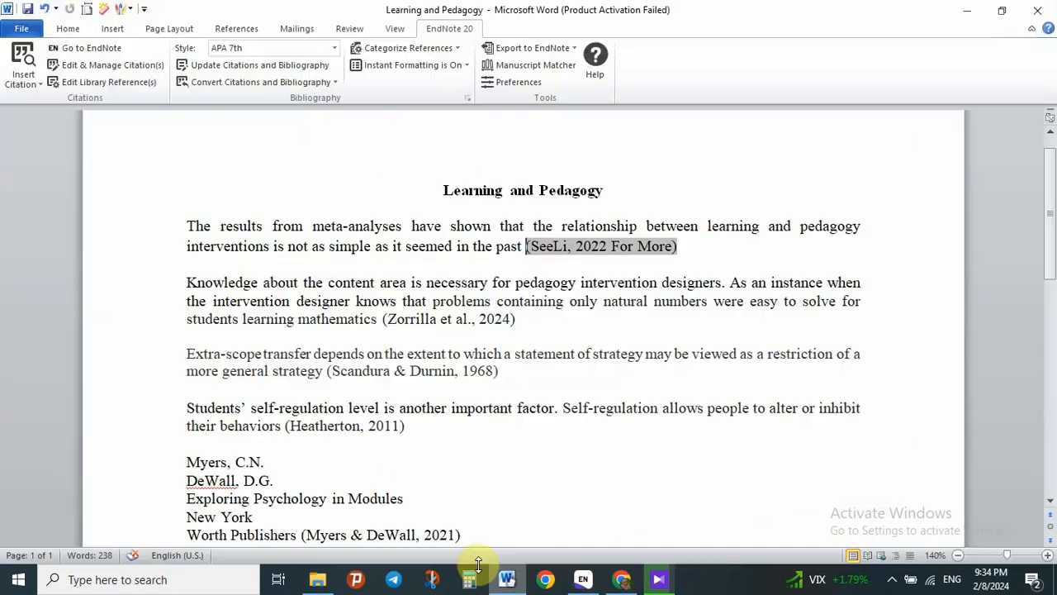
click(335, 48)
click(252, 69)
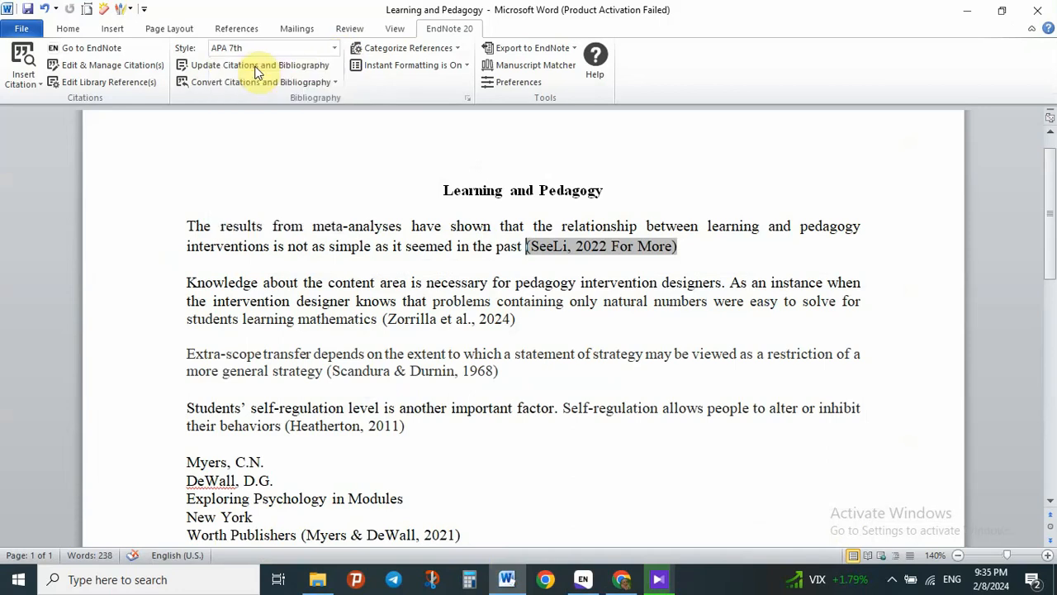
click(331, 49)
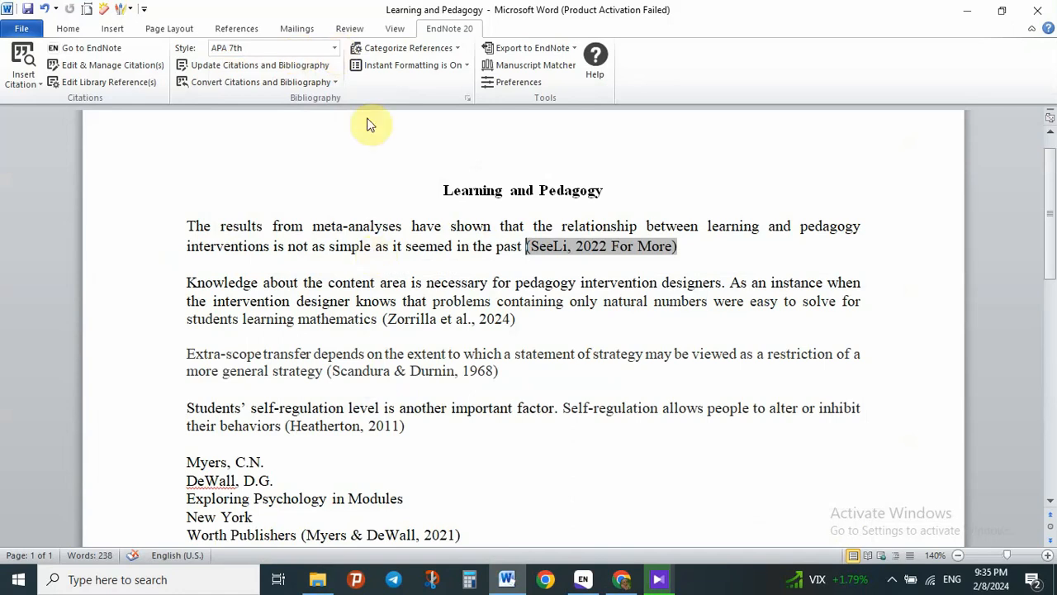
scroll(477, 273, down, 2)
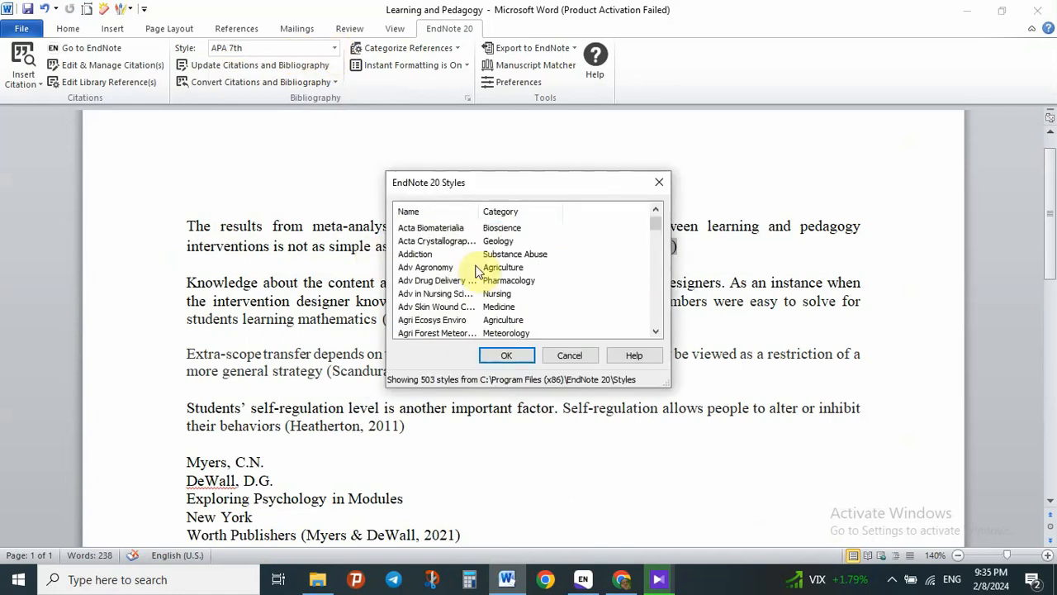
scroll(478, 272, down, 3)
scroll(470, 285, down, 1)
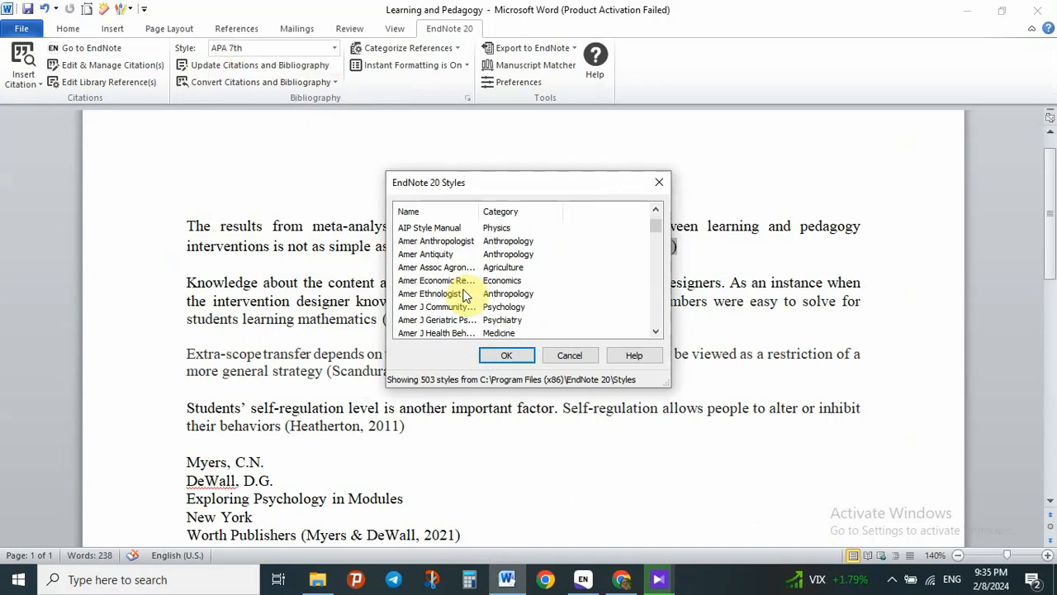
scroll(465, 295, down, 1)
scroll(456, 314, down, 1)
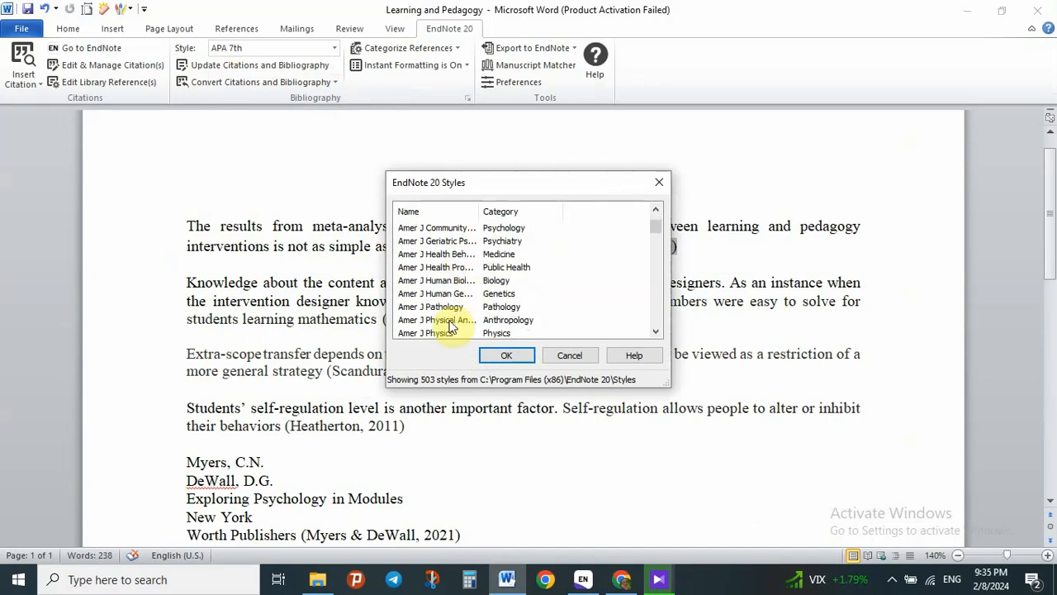
scroll(451, 322, down, 1)
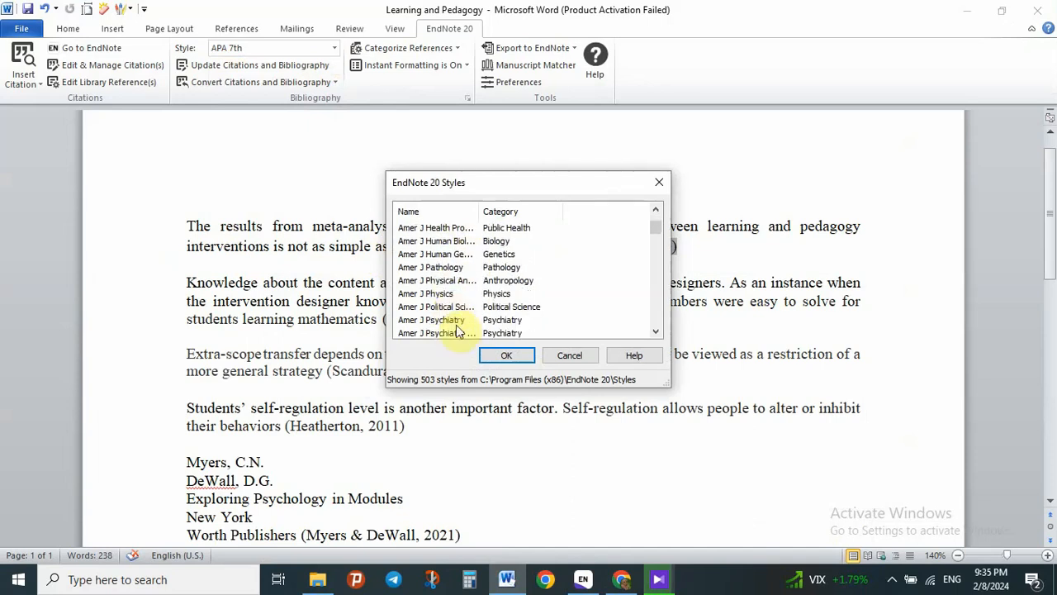
click(460, 322)
click(496, 355)
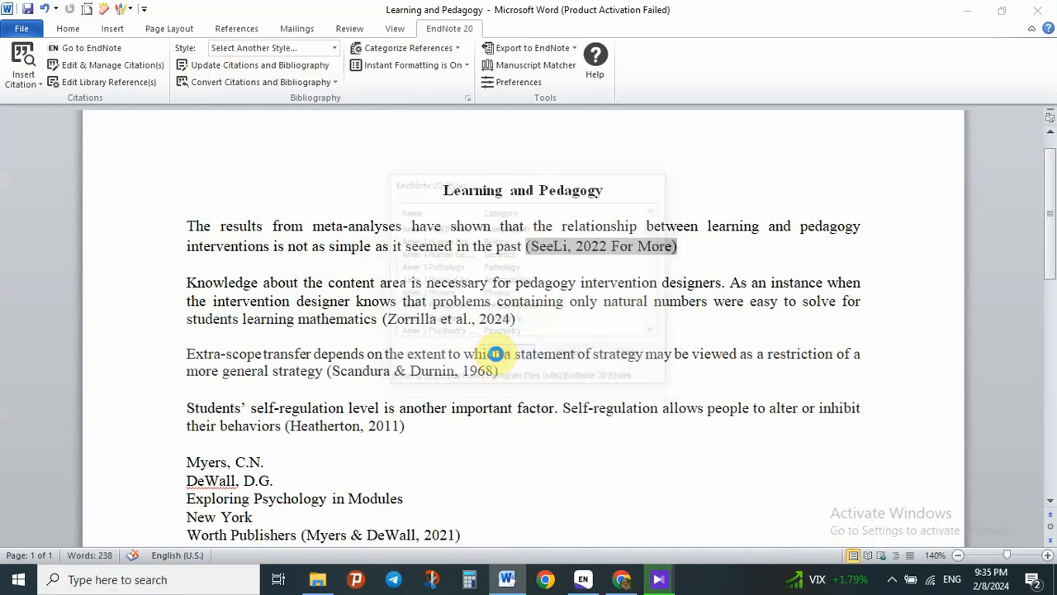
- Reselect Amer J Psychiatry among the recent styles and check the citation at the end of the second paragraph
click(334, 50)
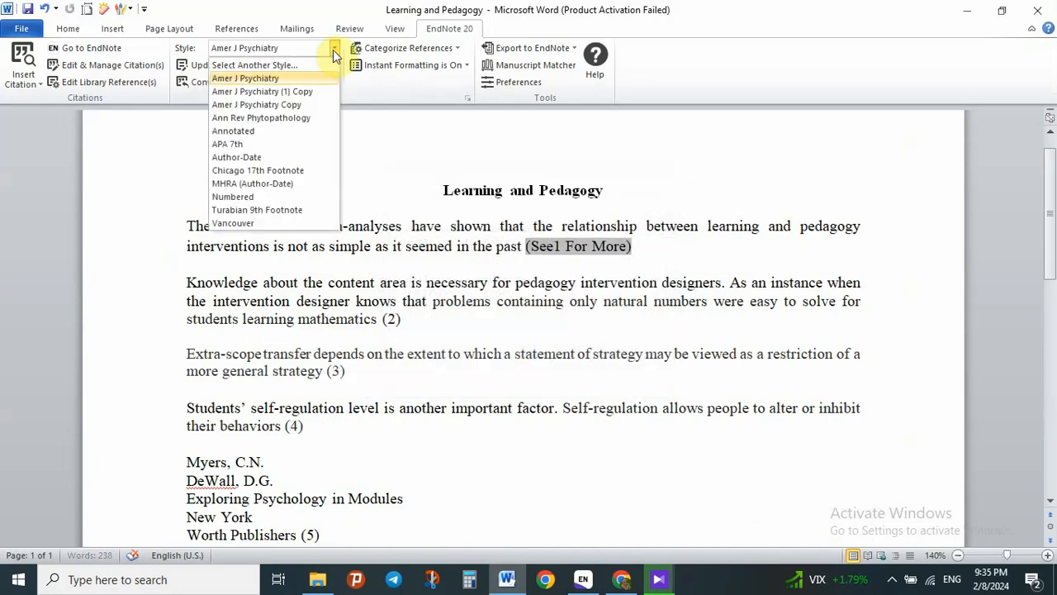
click(288, 77)
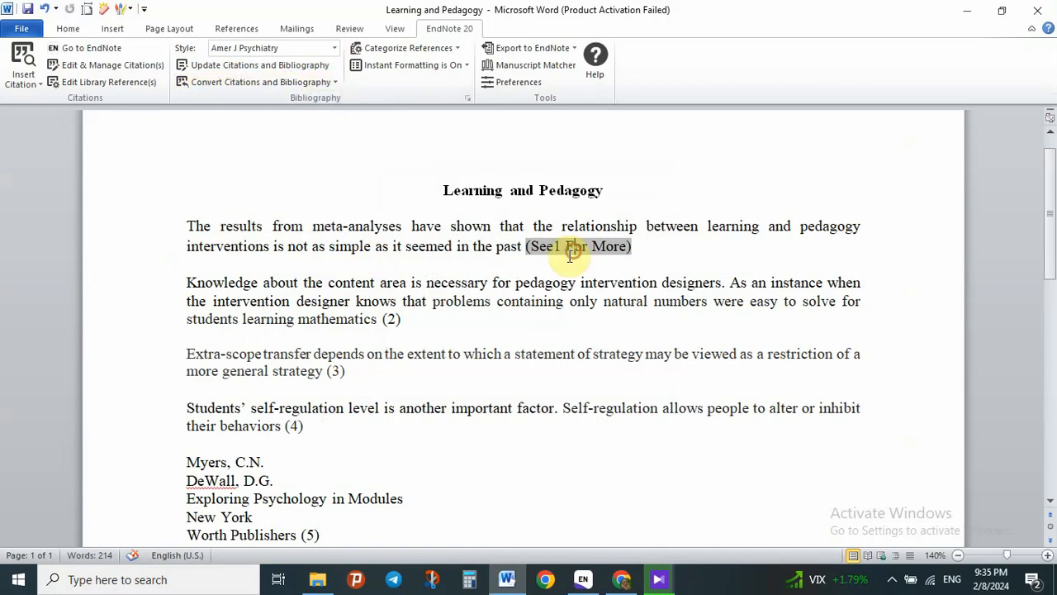
click(388, 322)
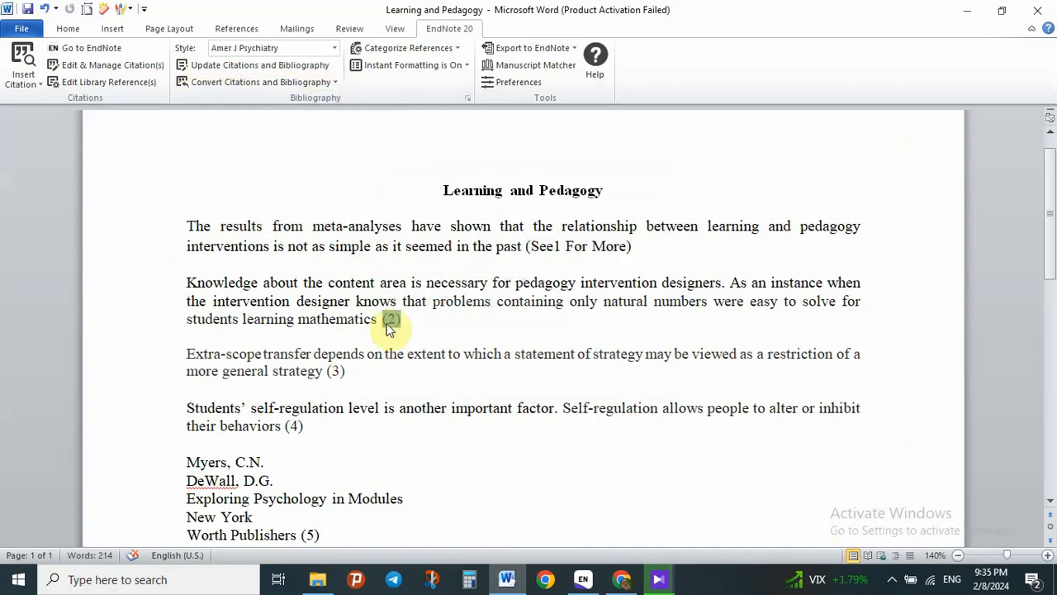
click(282, 73)
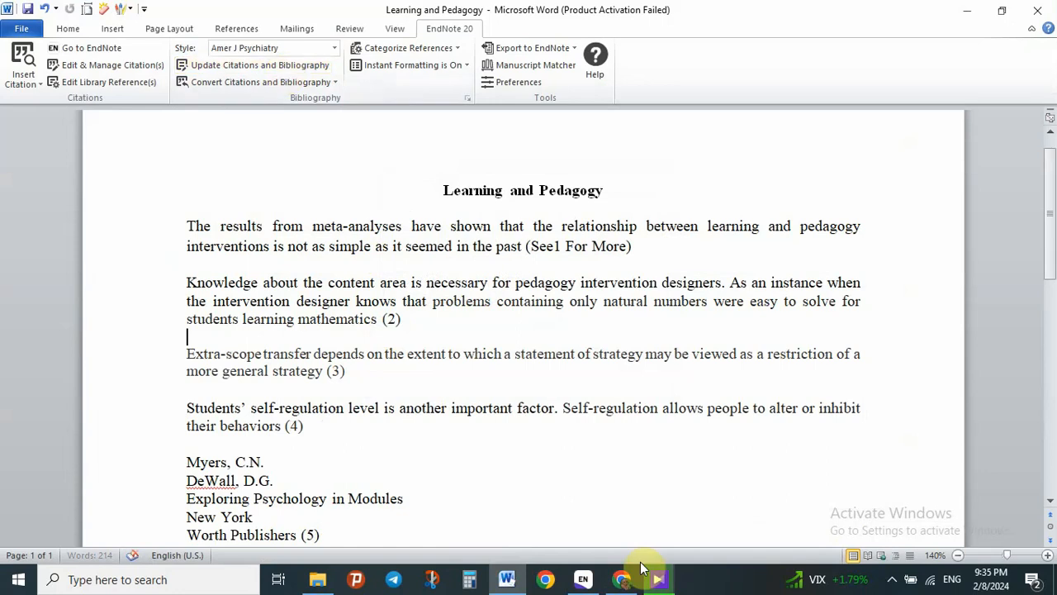
click(891, 580)
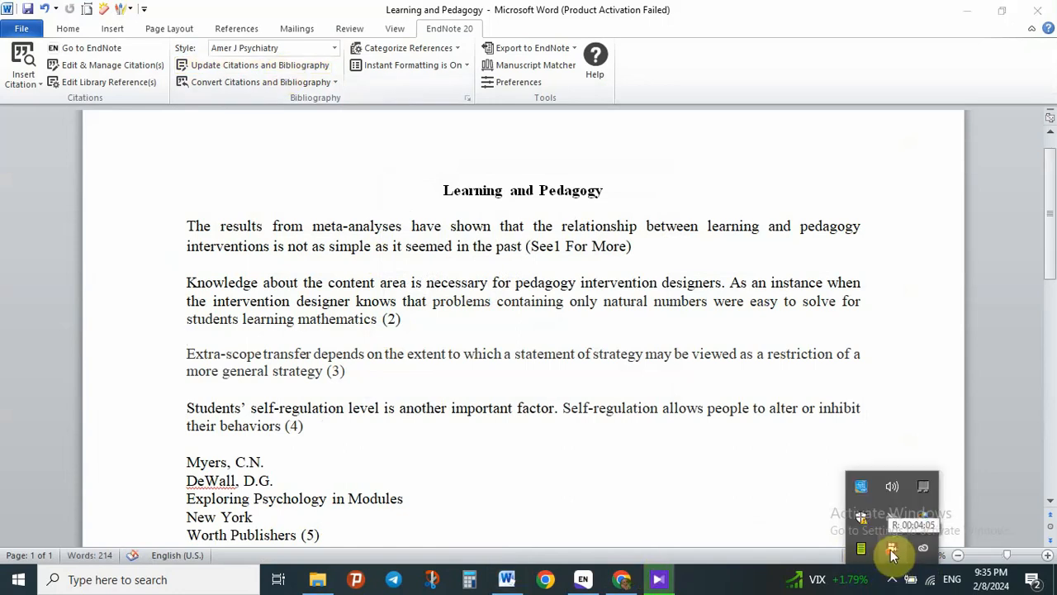
right_click(892, 552)
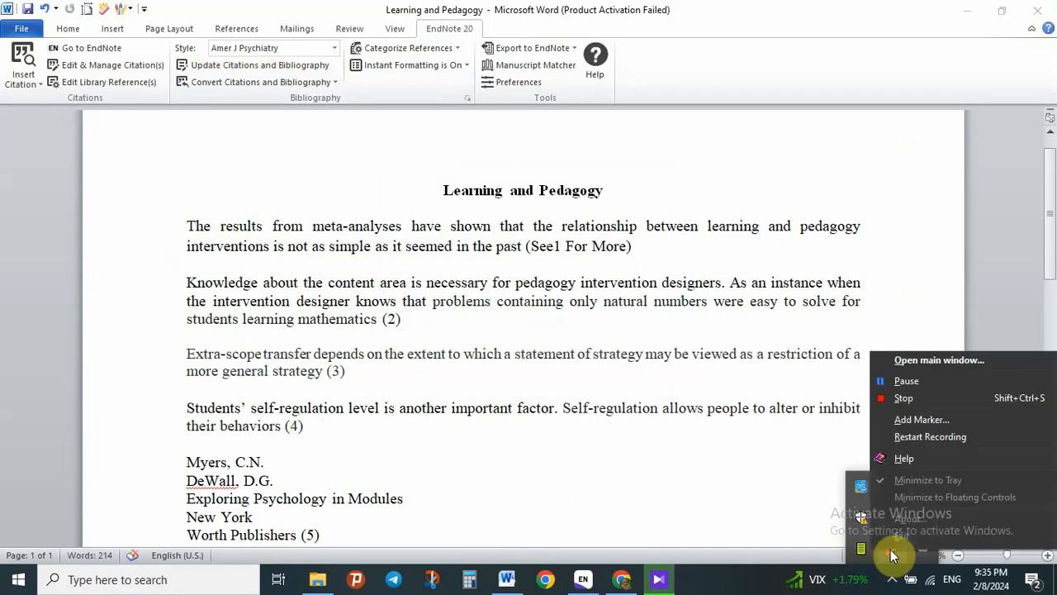
click(909, 401)
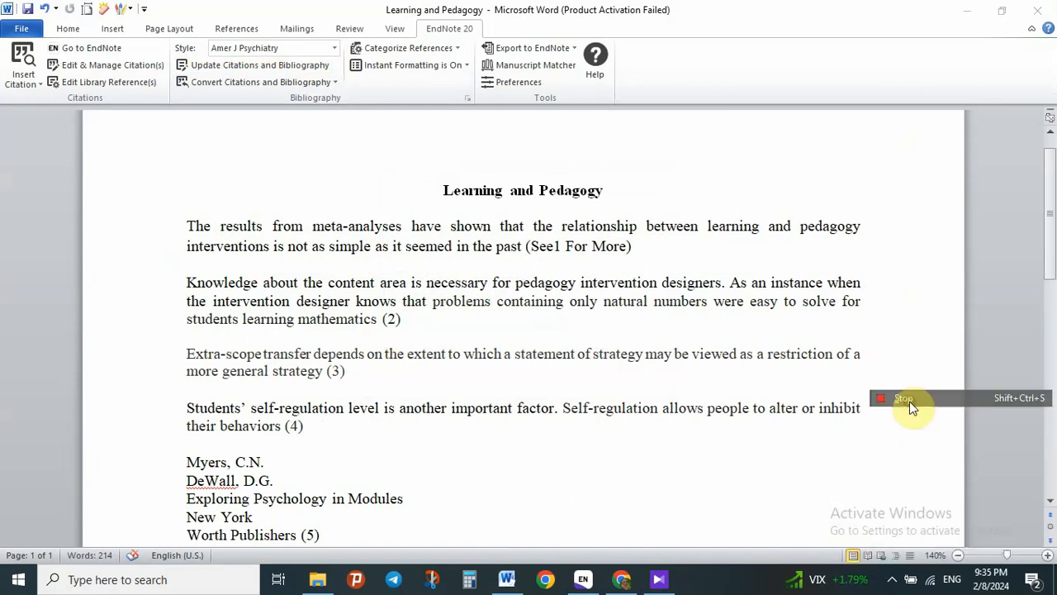